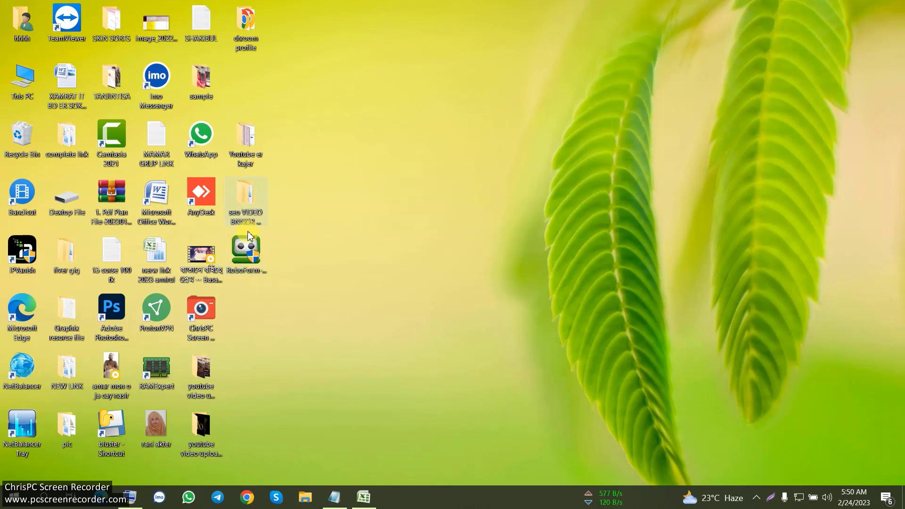
- Launch the RoboForm installer from the desktop and set its language to English
{"action": "double_click", "coordinate": [247, 264]}
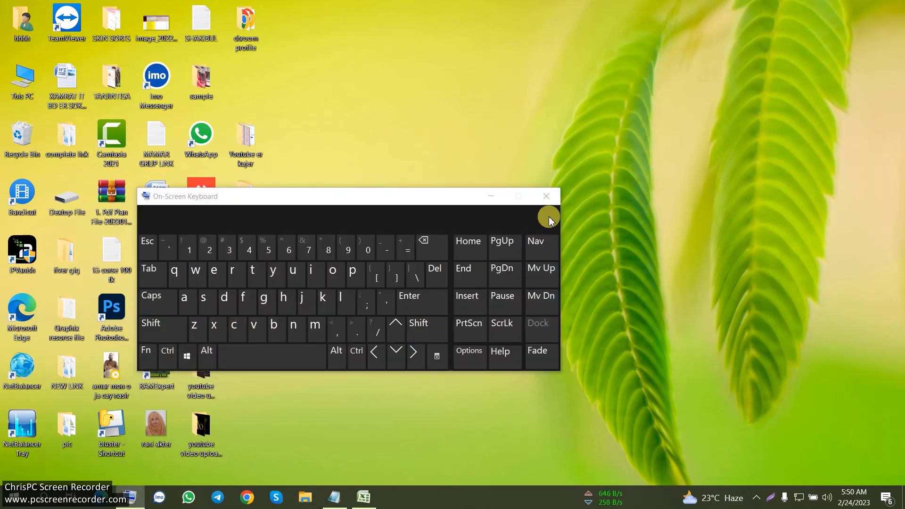
{"action": "left_click", "coordinate": [548, 198]}
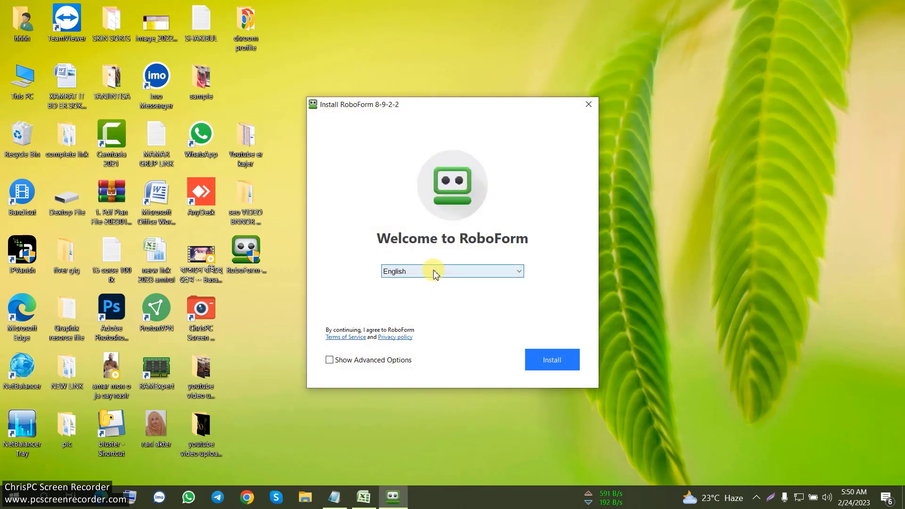
{"action": "left_click", "coordinate": [434, 274]}
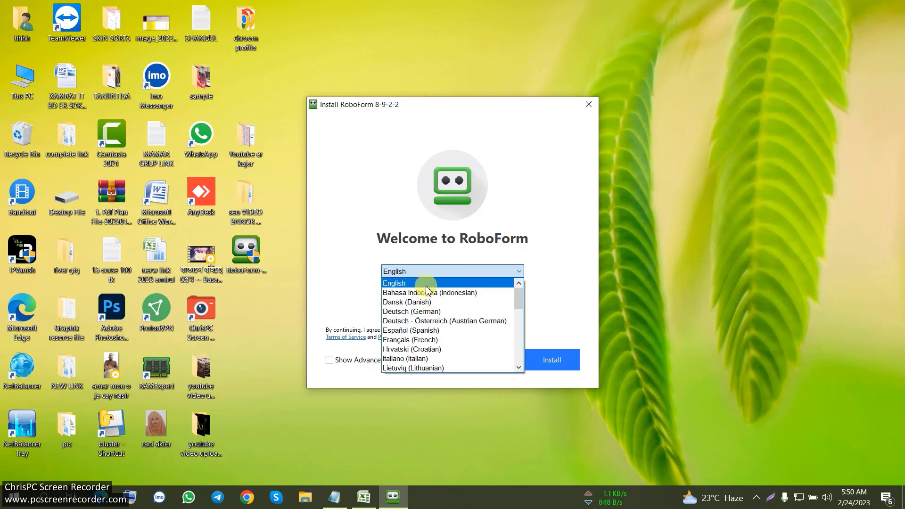
{"action": "left_click", "coordinate": [424, 284]}
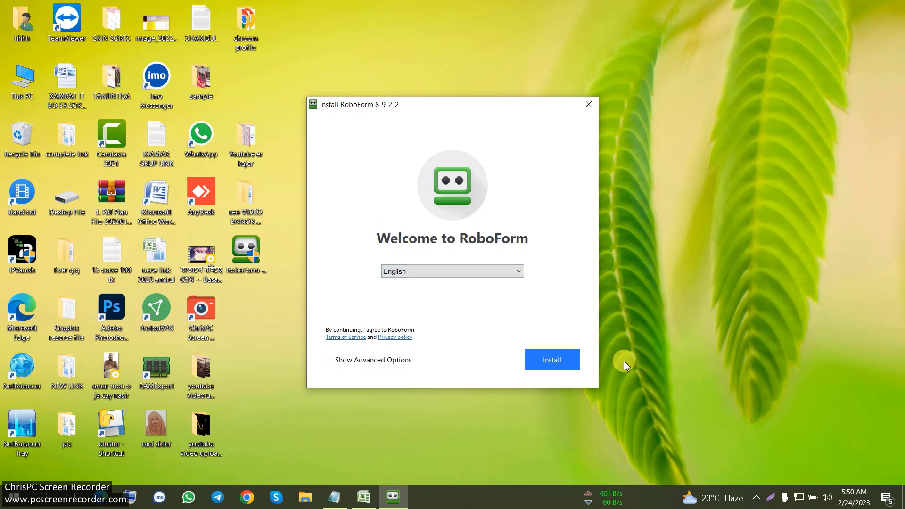
- Install RoboForm, continuing without closing the remaining Edge process
{"action": "left_click", "coordinate": [561, 364]}
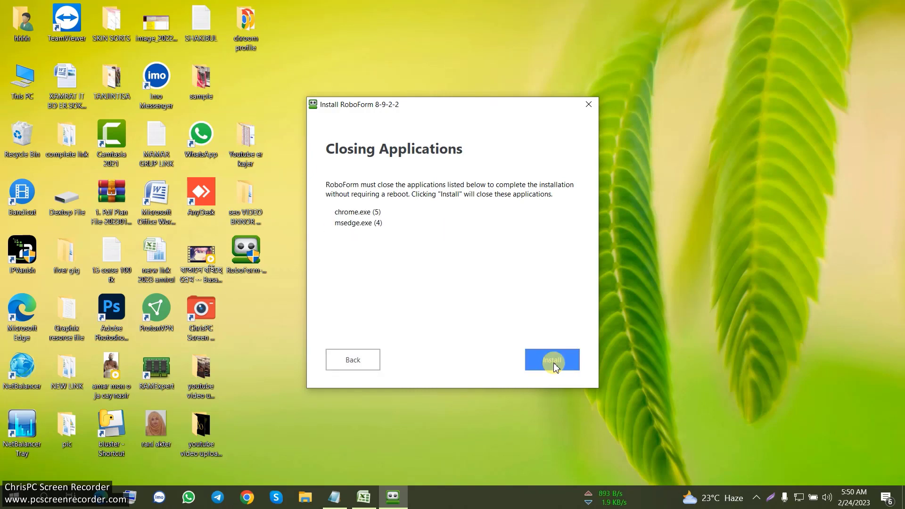
{"action": "left_click", "coordinate": [557, 361]}
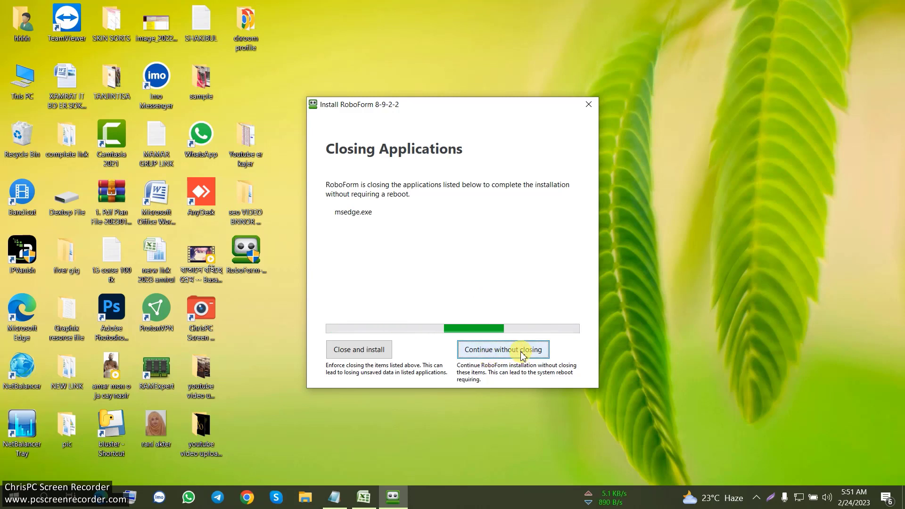
{"action": "left_click", "coordinate": [522, 351]}
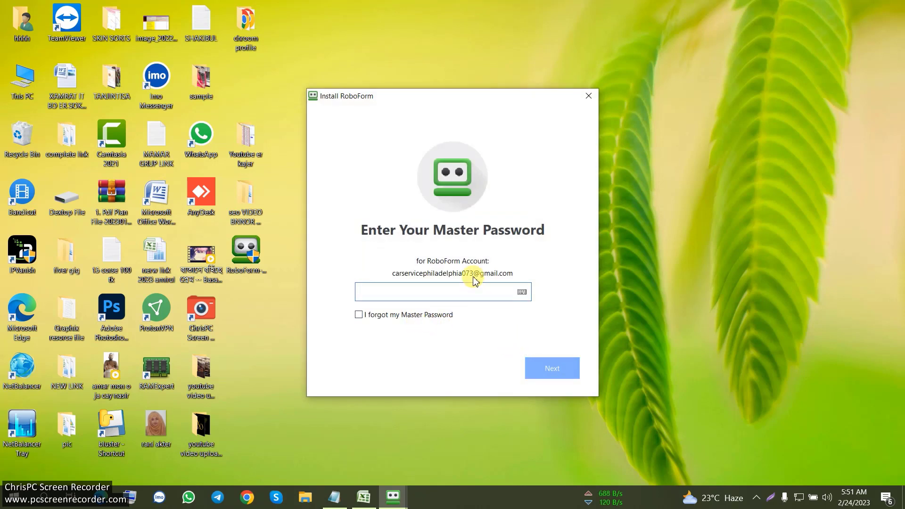
- Mark the existing account's master password as forgotten and choose to create a new RoboForm account
{"action": "left_click", "coordinate": [453, 290]}
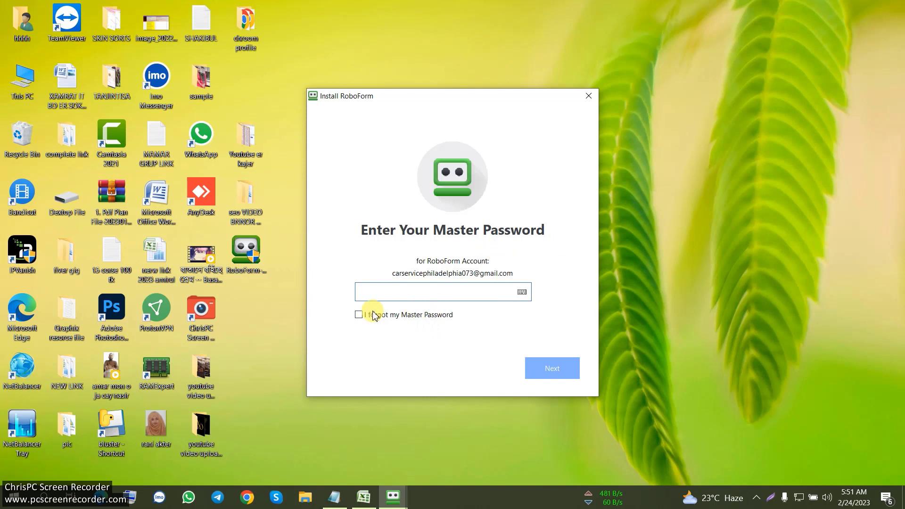
{"action": "left_click", "coordinate": [359, 316]}
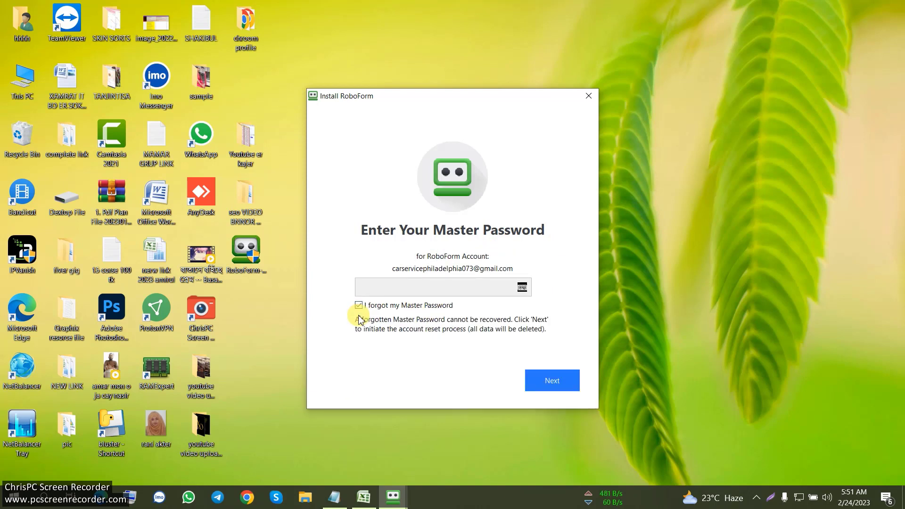
{"action": "left_click", "coordinate": [557, 384]}
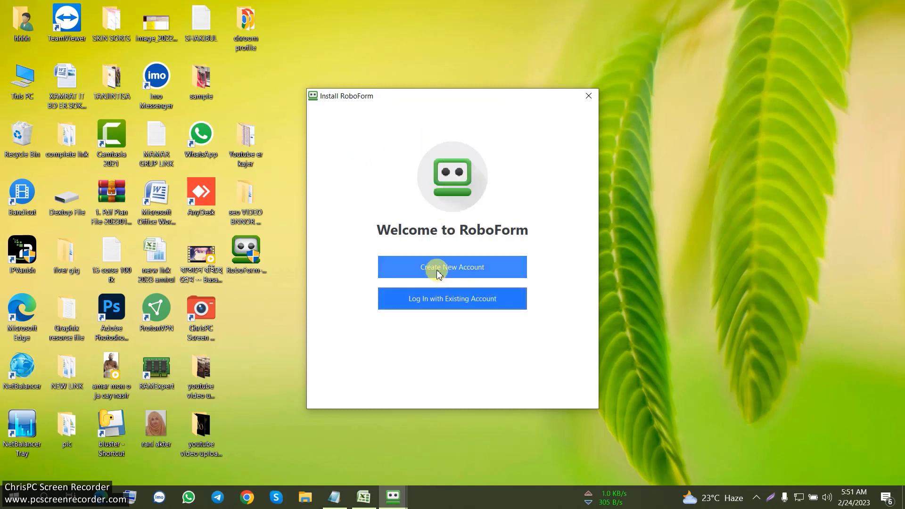
{"action": "left_click", "coordinate": [463, 268]}
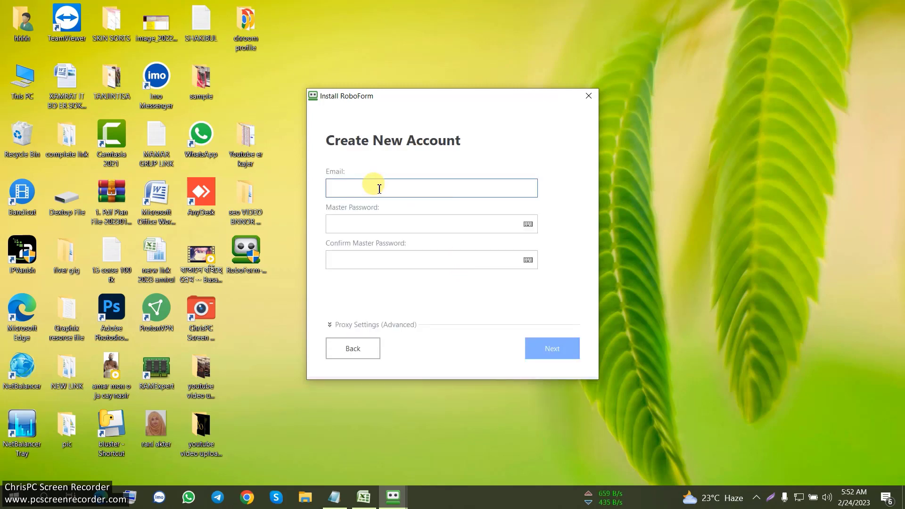
- Open the NYC Limo Service2222 workbook from the complete link folder on the desktop
{"action": "left_click", "coordinate": [367, 226]}
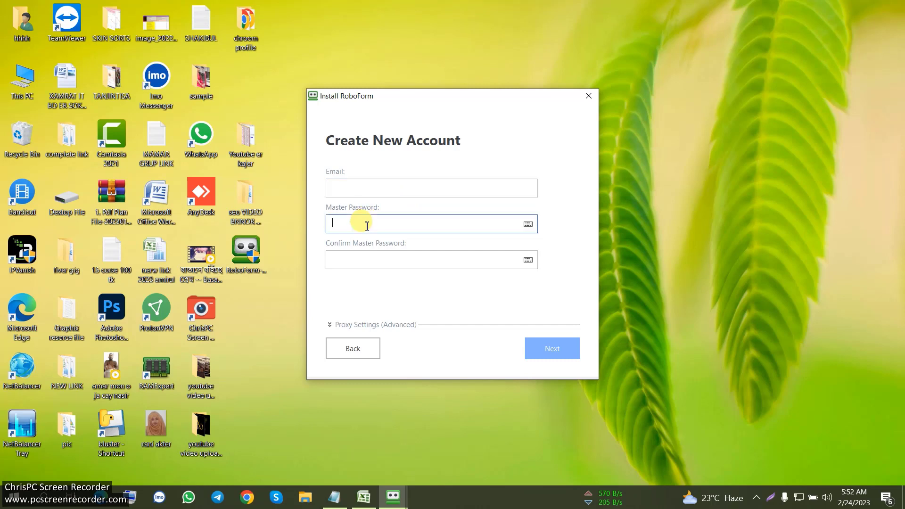
{"action": "left_click", "coordinate": [363, 187]}
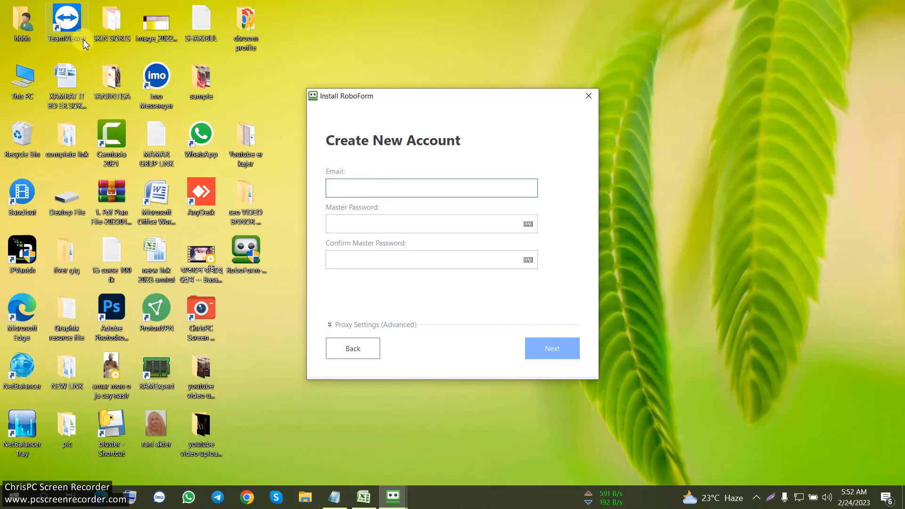
{"action": "left_click", "coordinate": [67, 159]}
{"action": "double_click", "coordinate": [67, 158]}
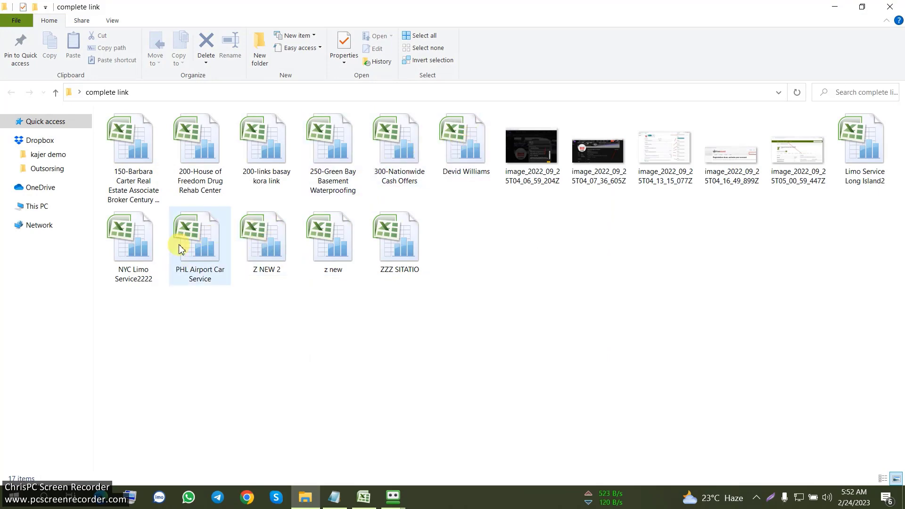
{"action": "double_click", "coordinate": [126, 257]}
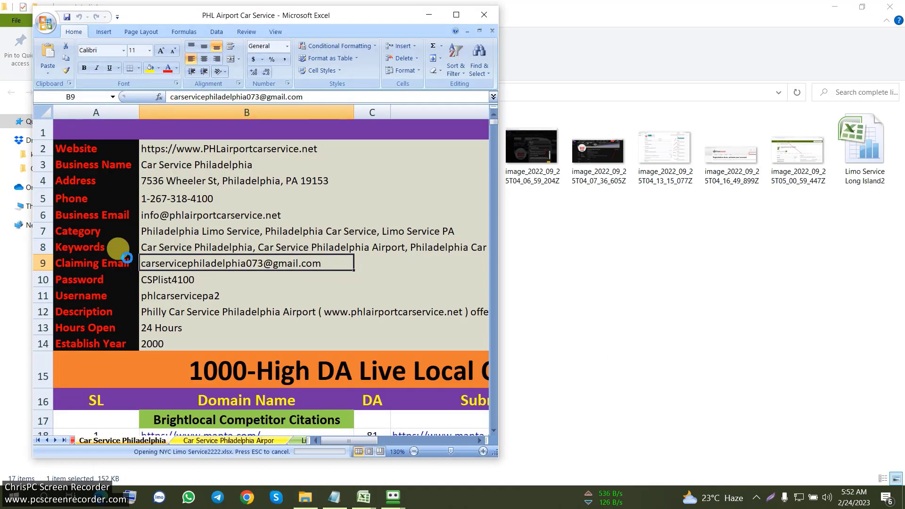
- Copy the claiming email at the start of the Limo Service New York sheet
{"action": "scroll", "coordinate": [257, 226], "scroll_direction": "up", "scroll_amount": 20}
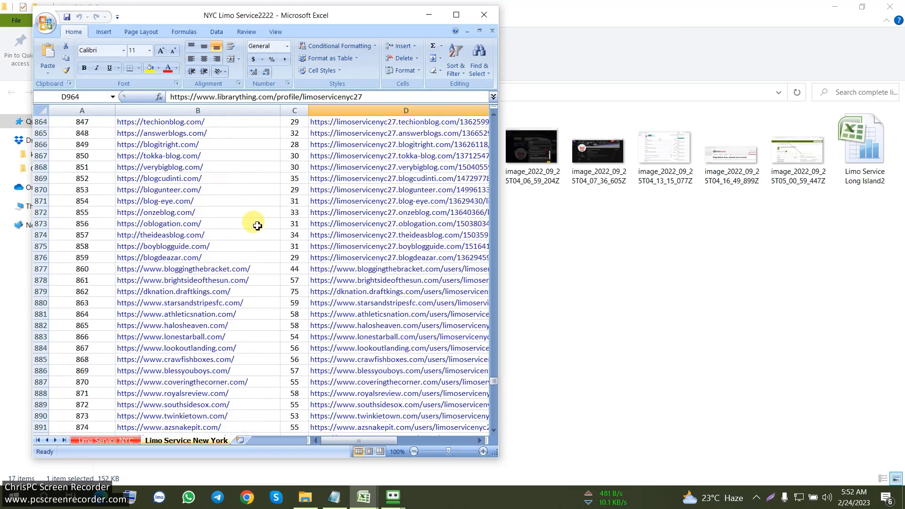
{"action": "scroll", "coordinate": [257, 226], "scroll_direction": "up", "scroll_amount": 4}
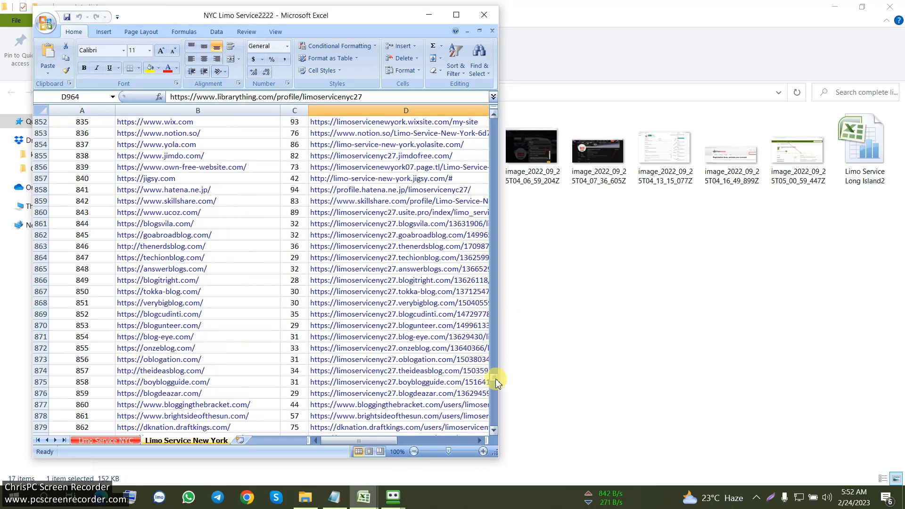
{"action": "left_click_drag", "start_coordinate": [498, 383], "coordinate": [403, 93]}
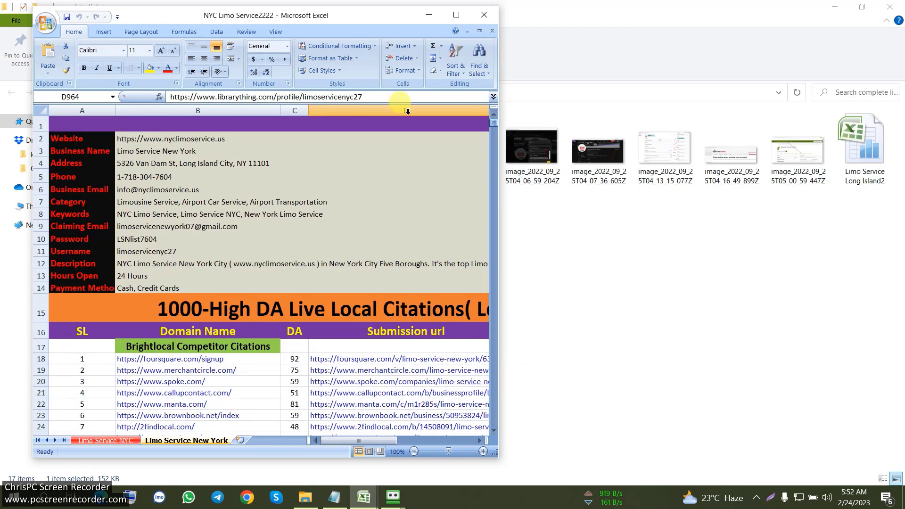
{"action": "left_click", "coordinate": [181, 227]}
{"action": "key", "text": "ctrl+c"}
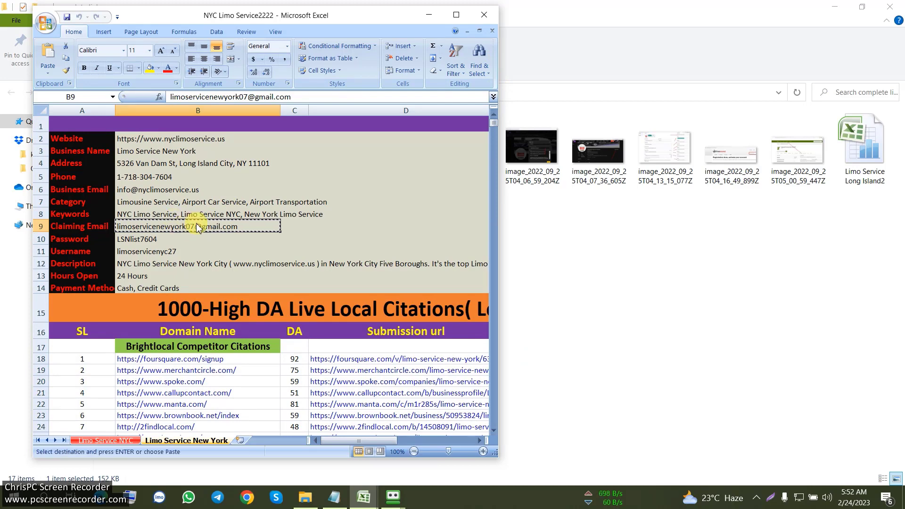
- Put away the workbook and its folder, and paste the copied address as the new account's email
{"action": "left_click", "coordinate": [481, 18]}
{"action": "left_click", "coordinate": [423, 14]}
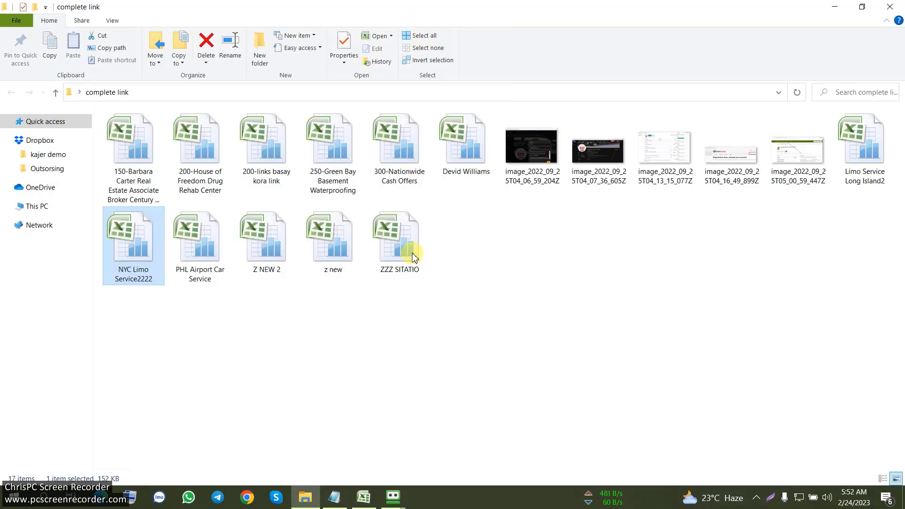
{"action": "left_click", "coordinate": [890, 7]}
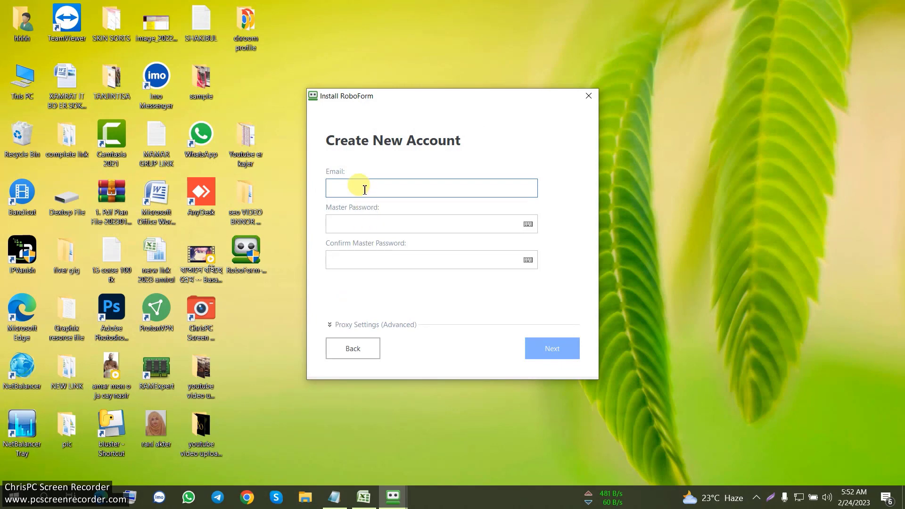
{"action": "key", "text": "ctrl+v"}
- Copy the password from the robo from note and enter it as the master password and its confirmation
{"action": "left_click", "coordinate": [397, 223]}
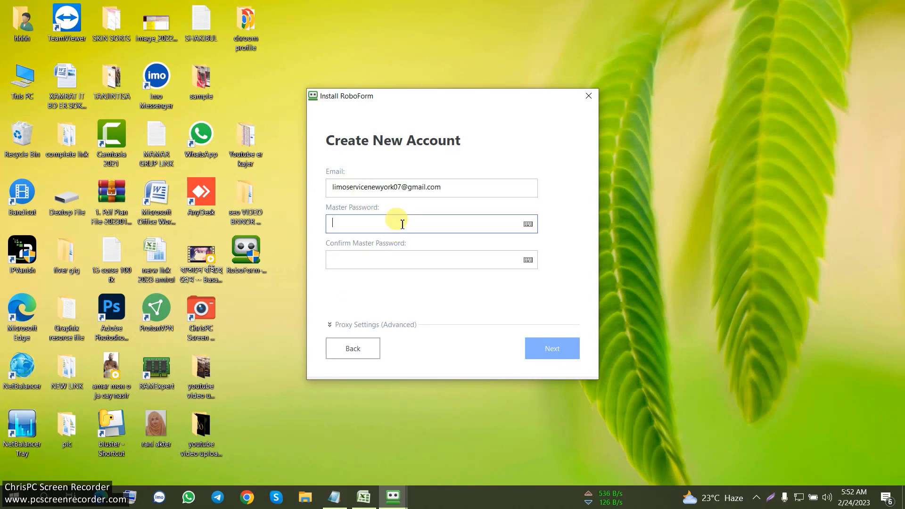
{"action": "left_click", "coordinate": [334, 498]}
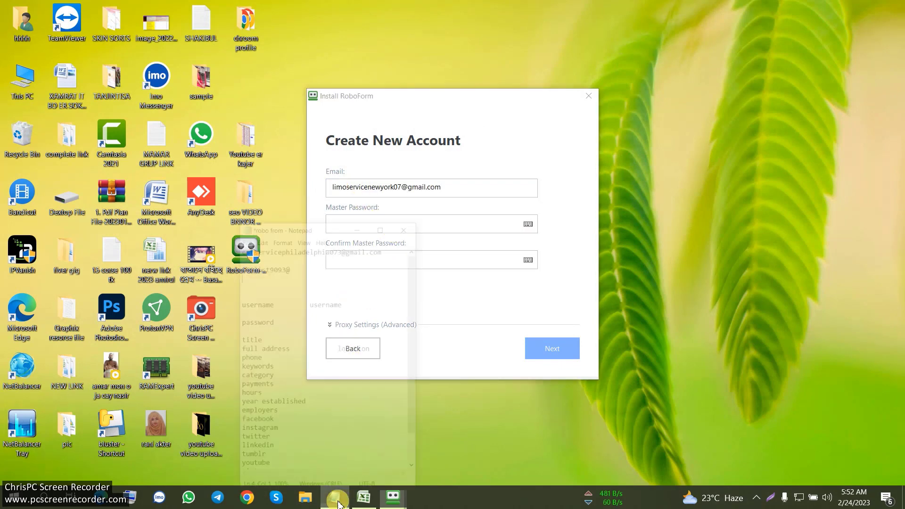
{"action": "double_click", "coordinate": [247, 220]}
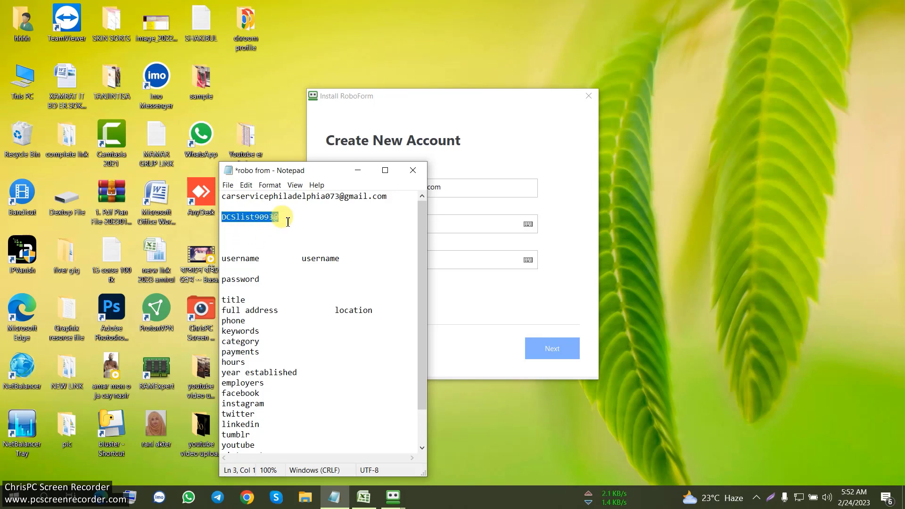
{"action": "left_click", "coordinate": [358, 171]}
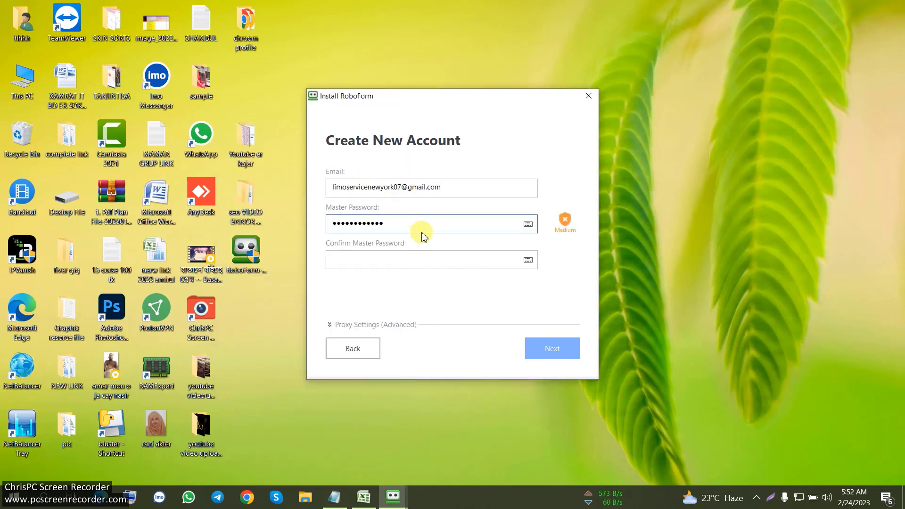
{"action": "mouse_move", "coordinate": [568, 232]}
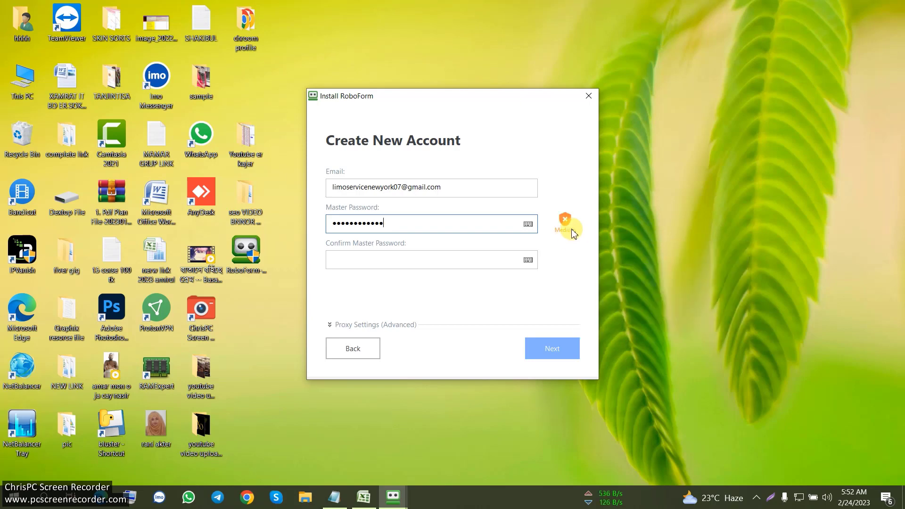
{"action": "left_click", "coordinate": [368, 257]}
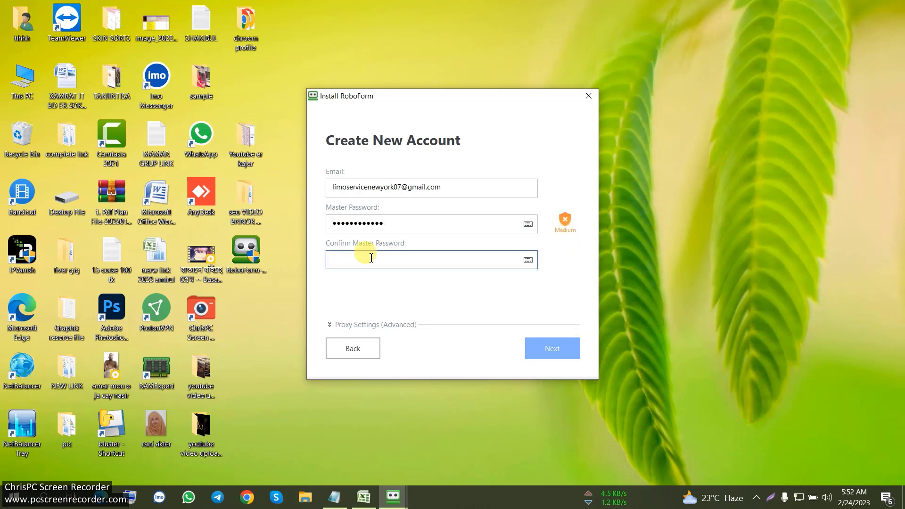
{"action": "key", "text": "ctrl+v"}
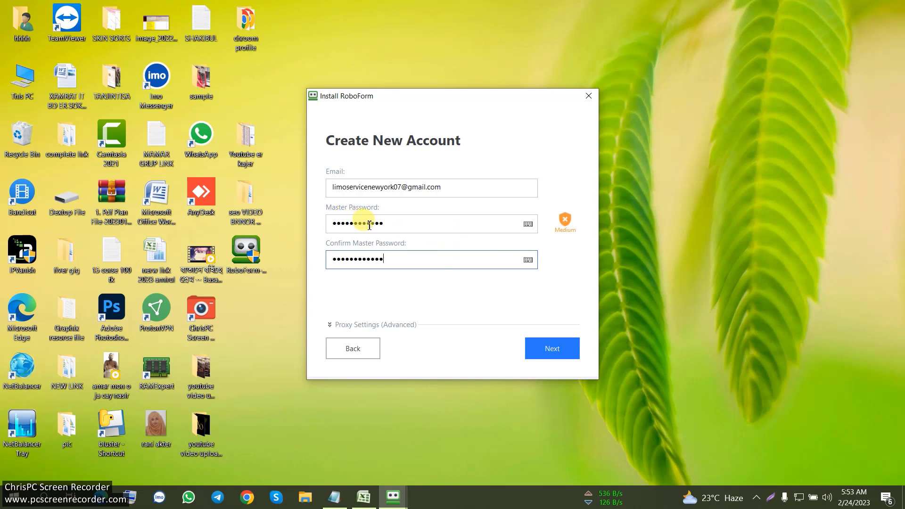
- Submit the new RoboForm account, complete the setup and close the browser page it opens
{"action": "mouse_move", "coordinate": [570, 233]}
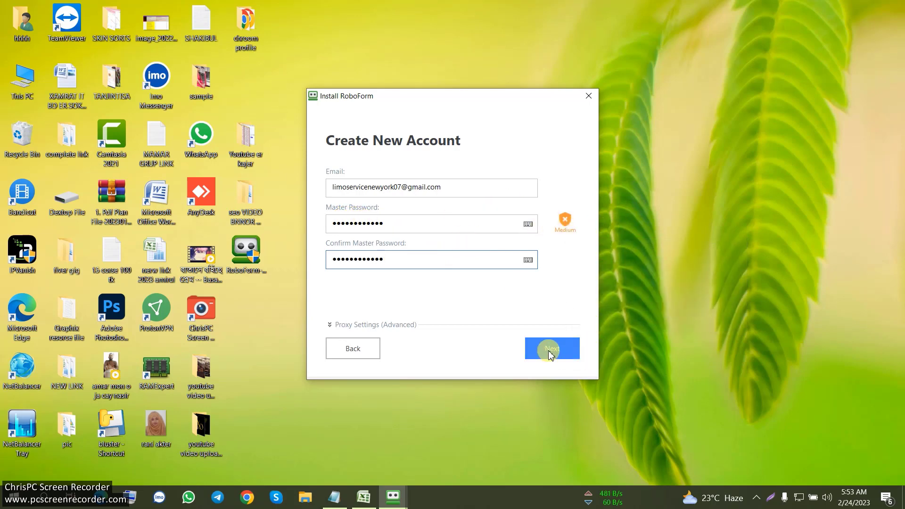
{"action": "left_click", "coordinate": [551, 353]}
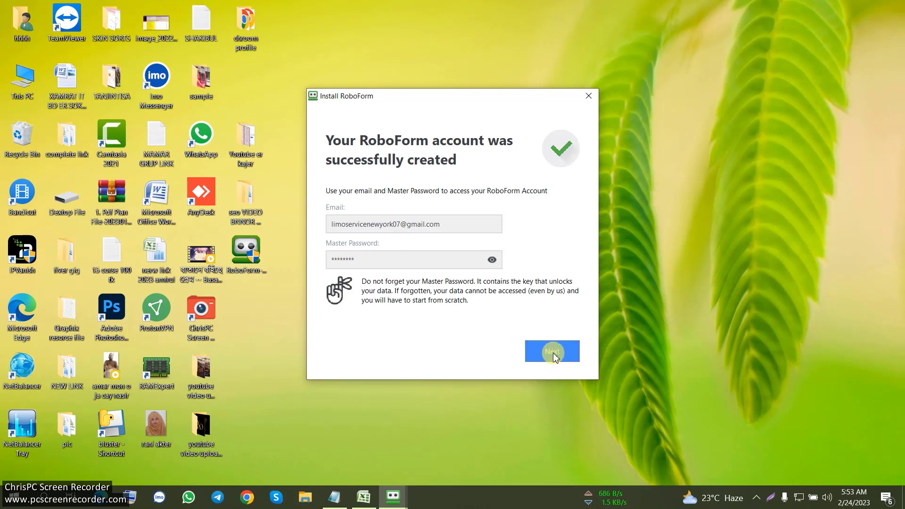
{"action": "left_click", "coordinate": [552, 355]}
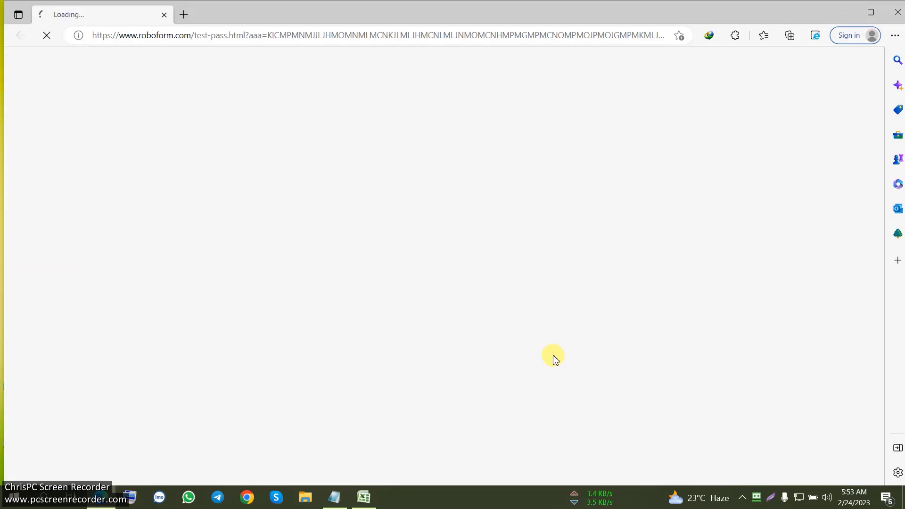
{"action": "left_click", "coordinate": [900, 13]}
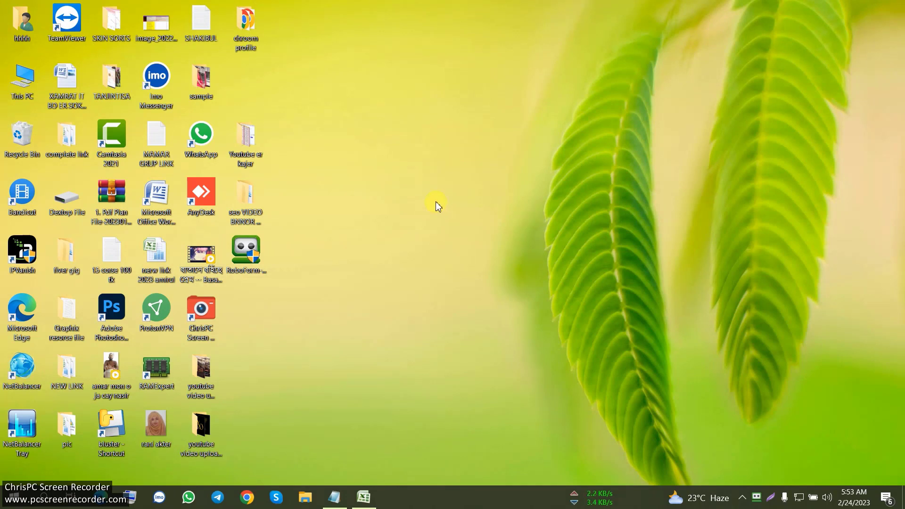
- Open the RoboForm Editor window from the hidden background apps
{"action": "left_click", "coordinate": [758, 503]}
{"action": "left_click", "coordinate": [743, 499]}
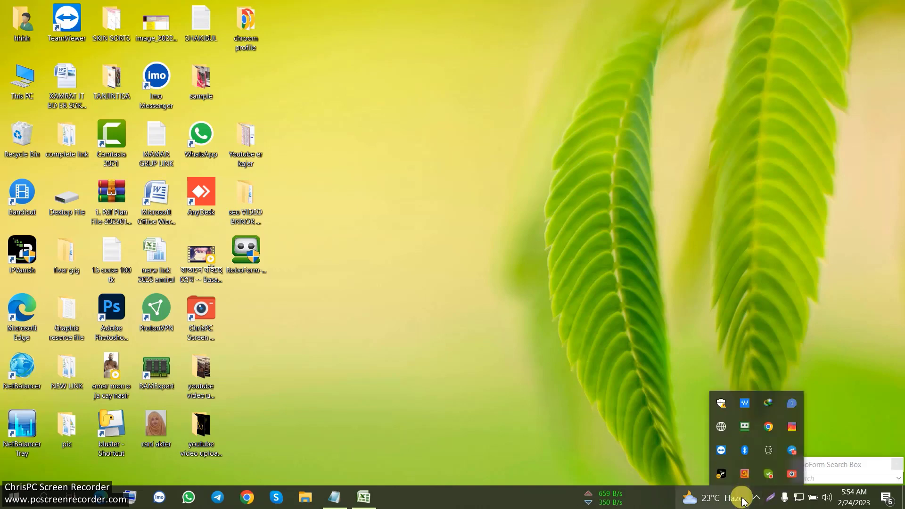
{"action": "left_click", "coordinate": [741, 499]}
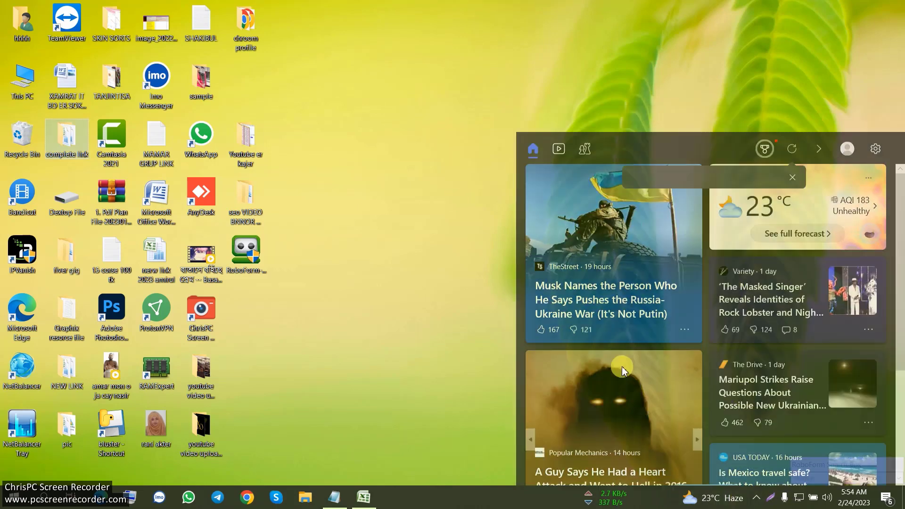
{"action": "left_click", "coordinate": [734, 499]}
{"action": "left_click", "coordinate": [756, 498]}
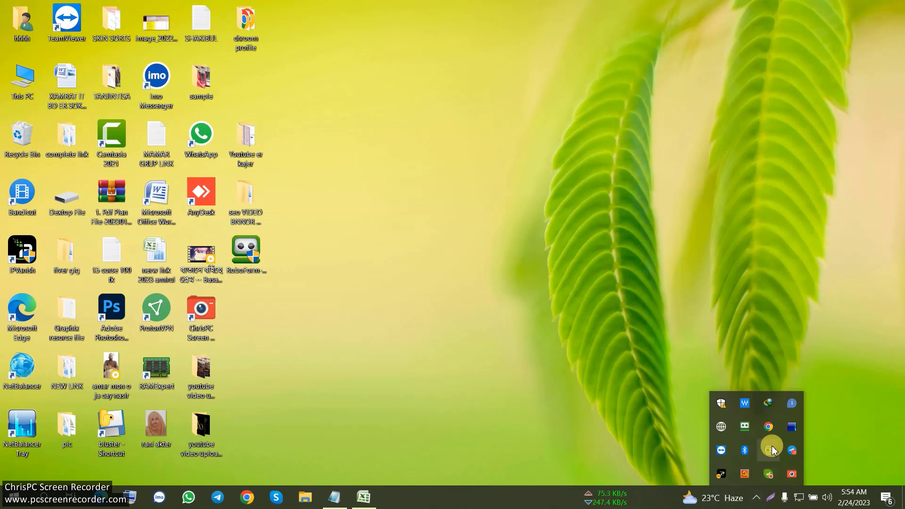
{"action": "left_click", "coordinate": [747, 432]}
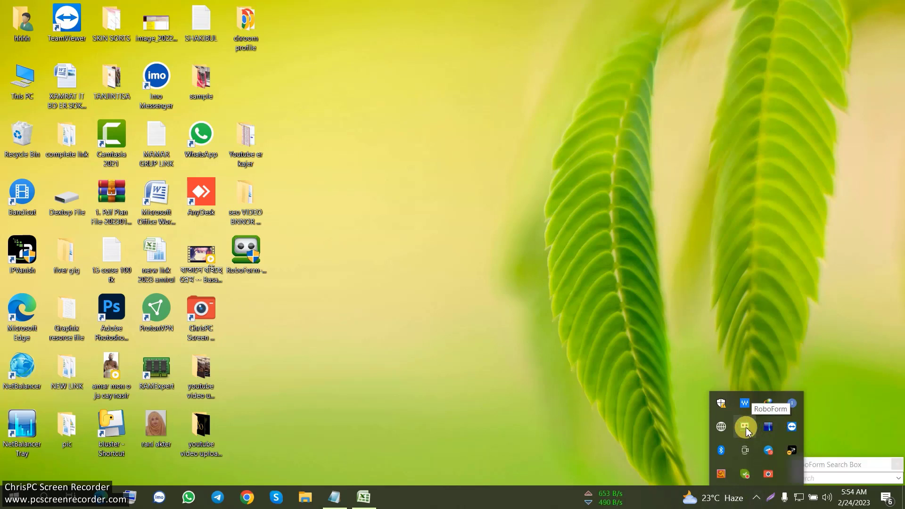
{"action": "left_click", "coordinate": [747, 432]}
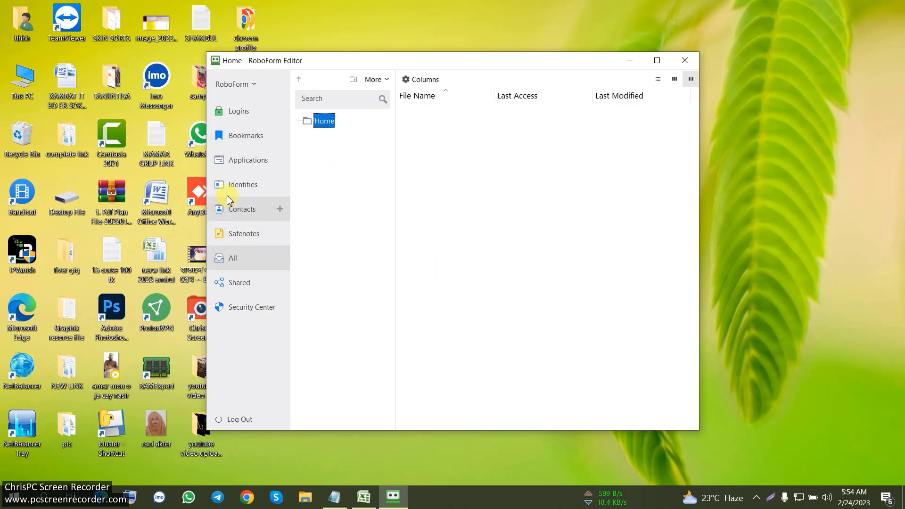
- Create a new identity named click with United States as its country
{"action": "left_click", "coordinate": [262, 187]}
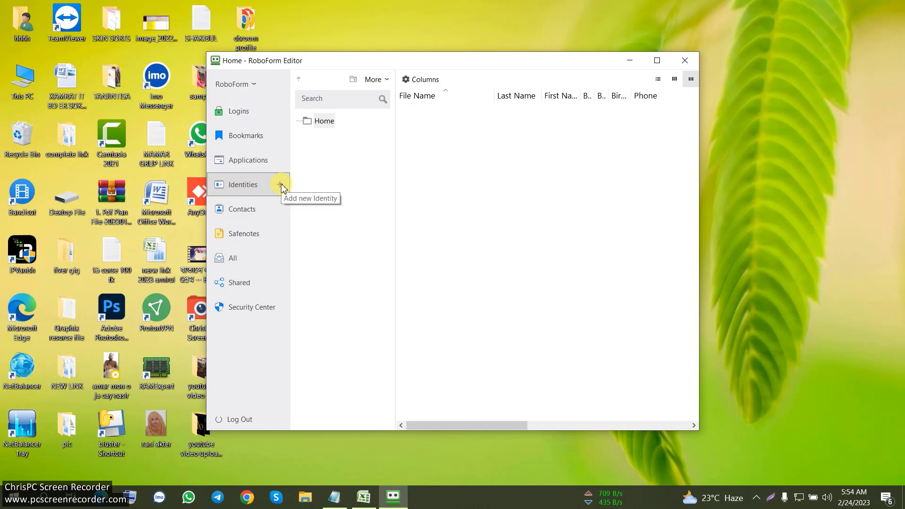
{"action": "left_click", "coordinate": [281, 185]}
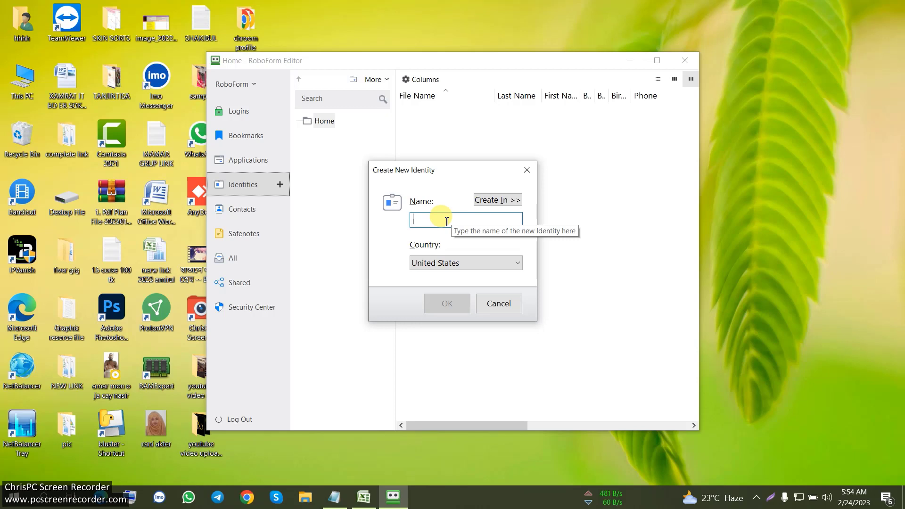
{"action": "type", "text": "click"}
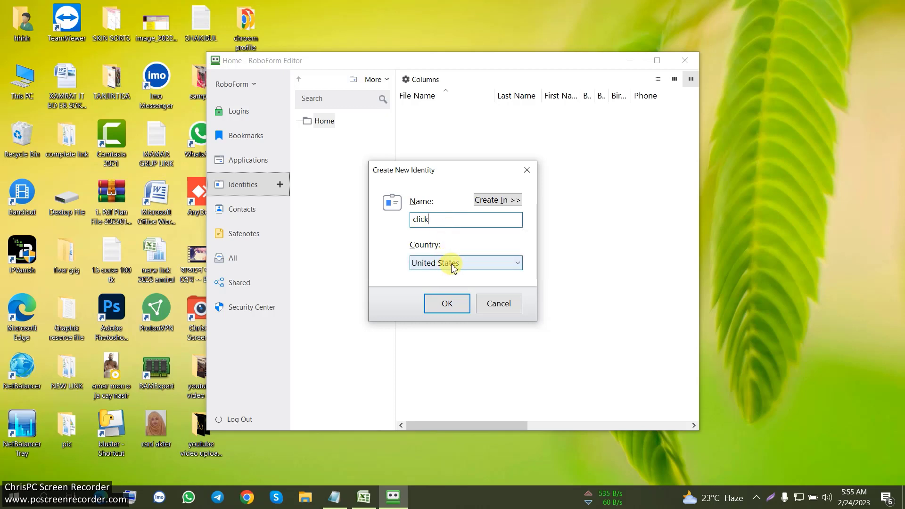
{"action": "left_click", "coordinate": [448, 304]}
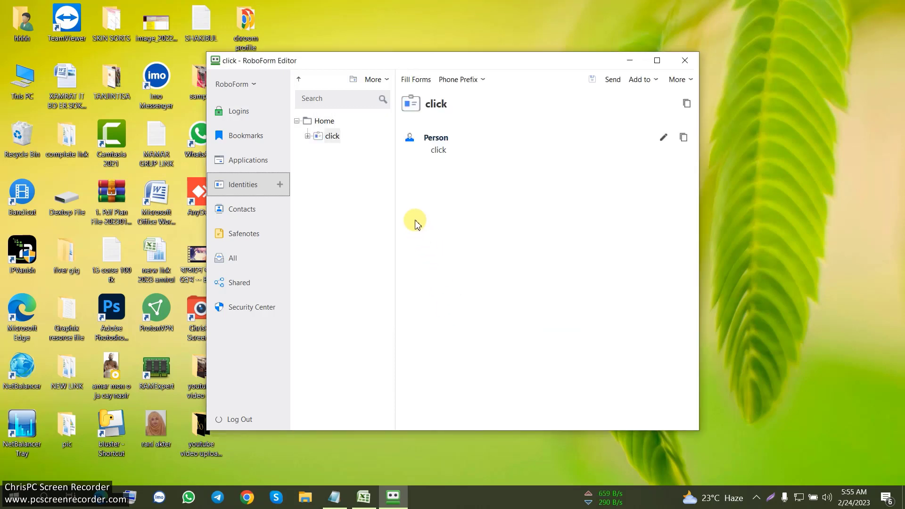
- Expand the click identity, go through its sections to Custom, and maximize the editor window
{"action": "left_click", "coordinate": [331, 136]}
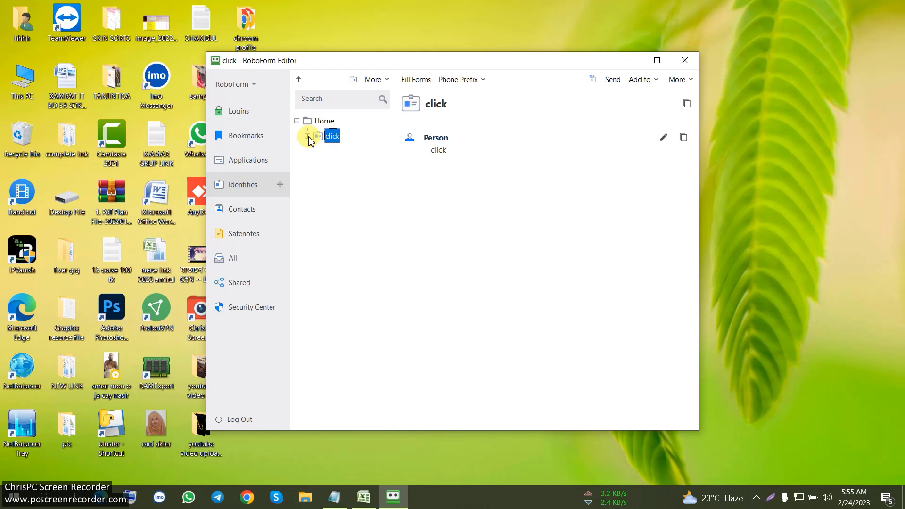
{"action": "left_click", "coordinate": [308, 136]}
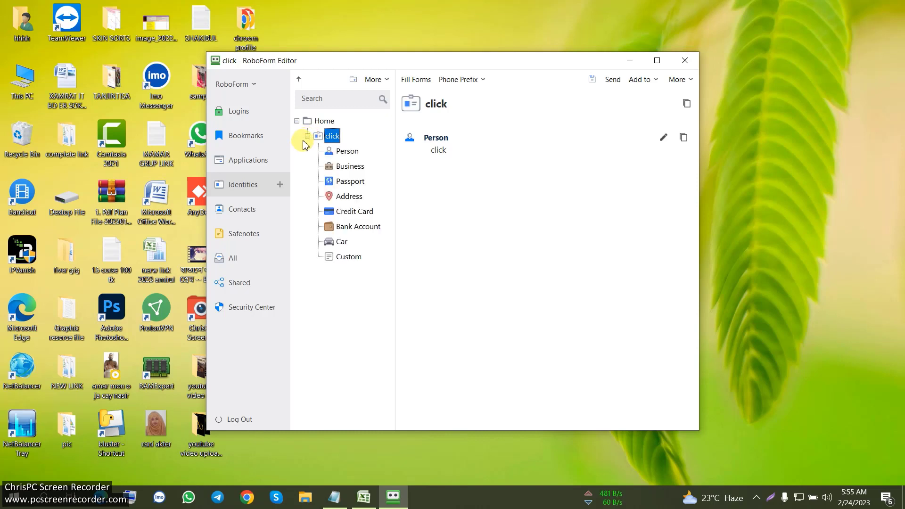
{"action": "left_click", "coordinate": [347, 152]}
{"action": "left_click", "coordinate": [352, 166]}
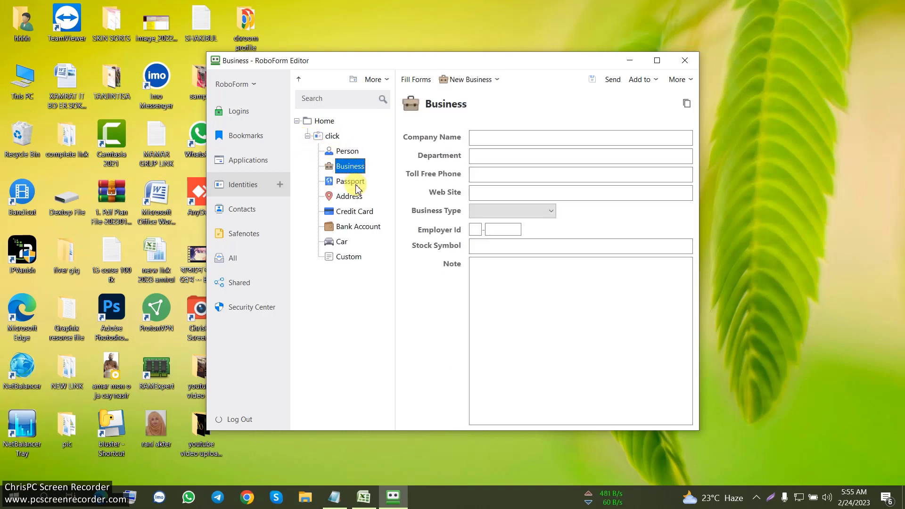
{"action": "left_click", "coordinate": [354, 183]}
{"action": "left_click", "coordinate": [352, 197]}
{"action": "left_click", "coordinate": [357, 213]}
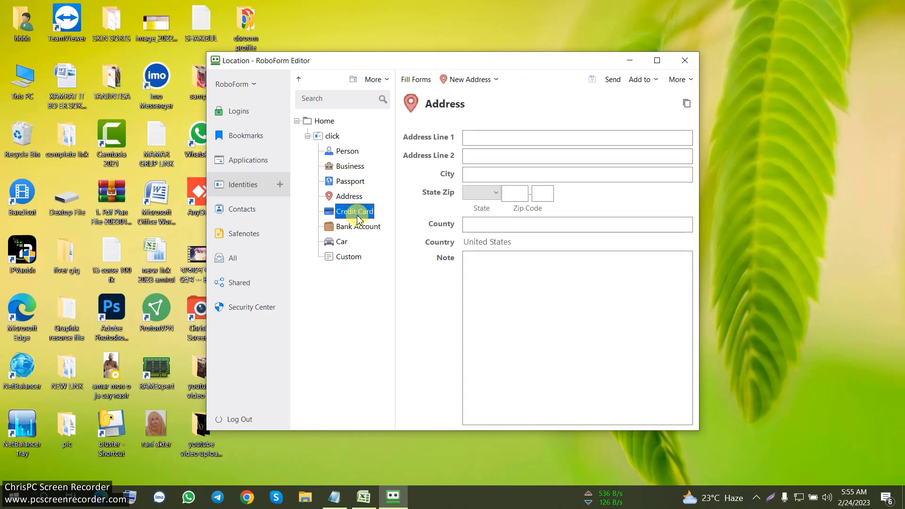
{"action": "left_click", "coordinate": [353, 261]}
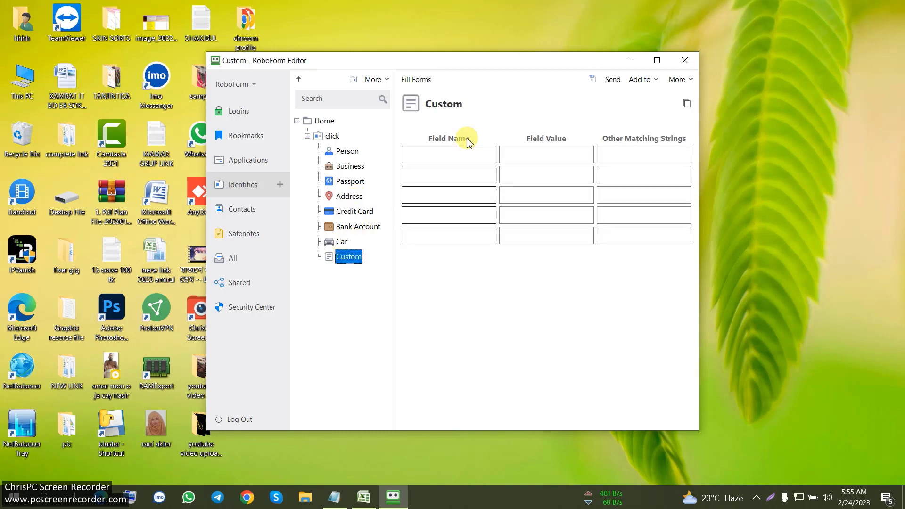
{"action": "left_click", "coordinate": [470, 152]}
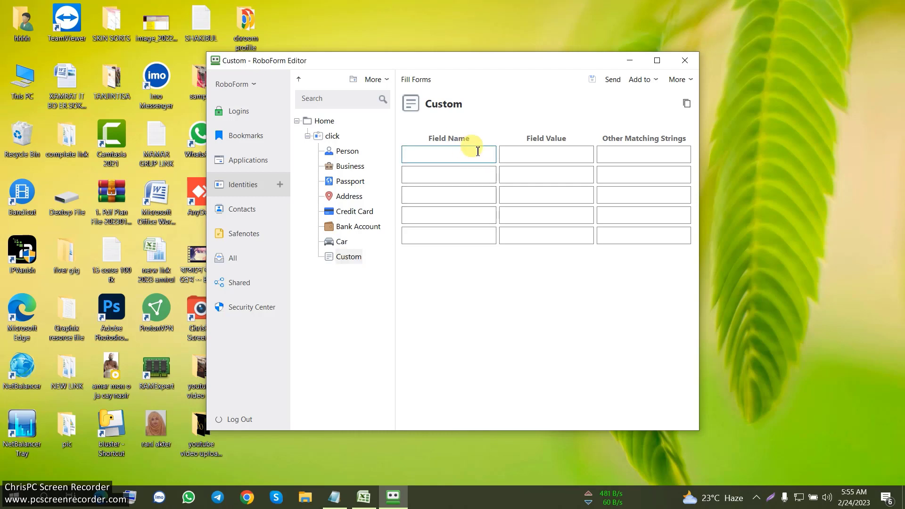
{"action": "left_click", "coordinate": [657, 61]}
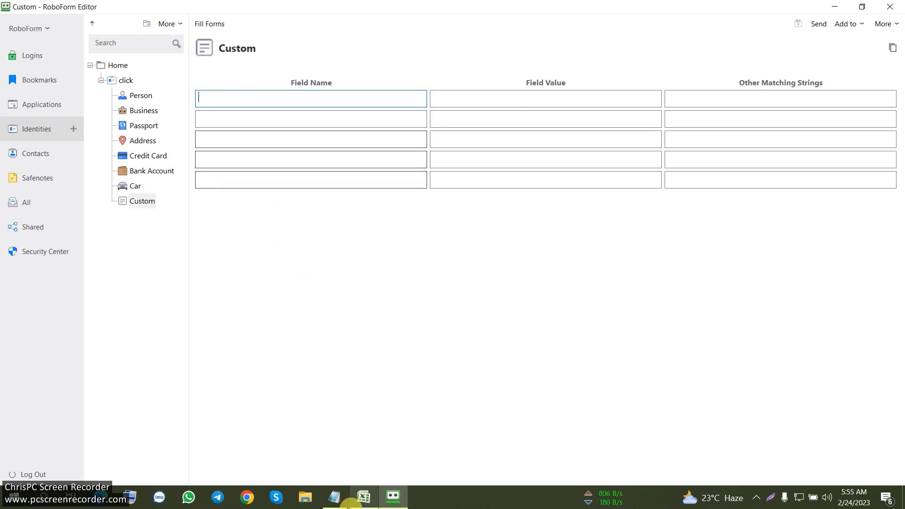
- Copy the label username from the robo from note into the first custom field name
{"action": "left_click", "coordinate": [334, 499]}
{"action": "left_click", "coordinate": [259, 280]}
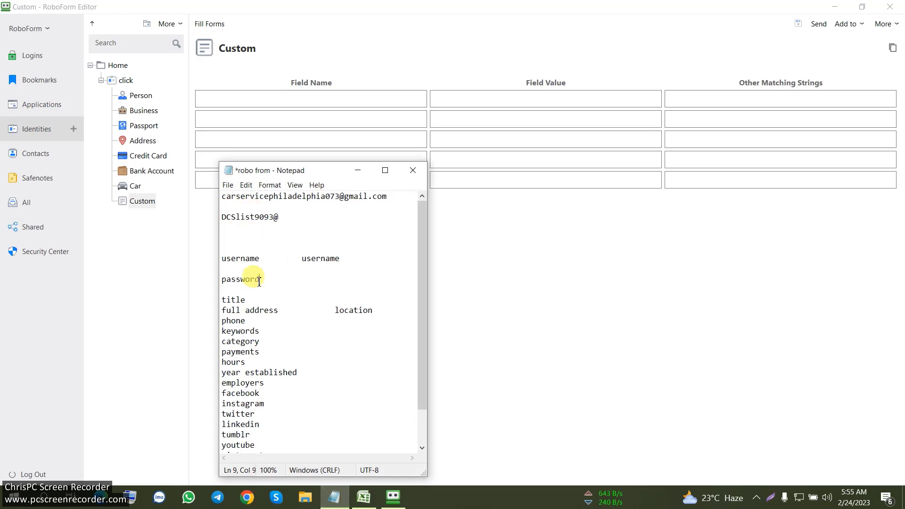
{"action": "left_click_drag", "start_coordinate": [262, 258], "coordinate": [214, 259]}
{"action": "key", "text": "ctrl+c"}
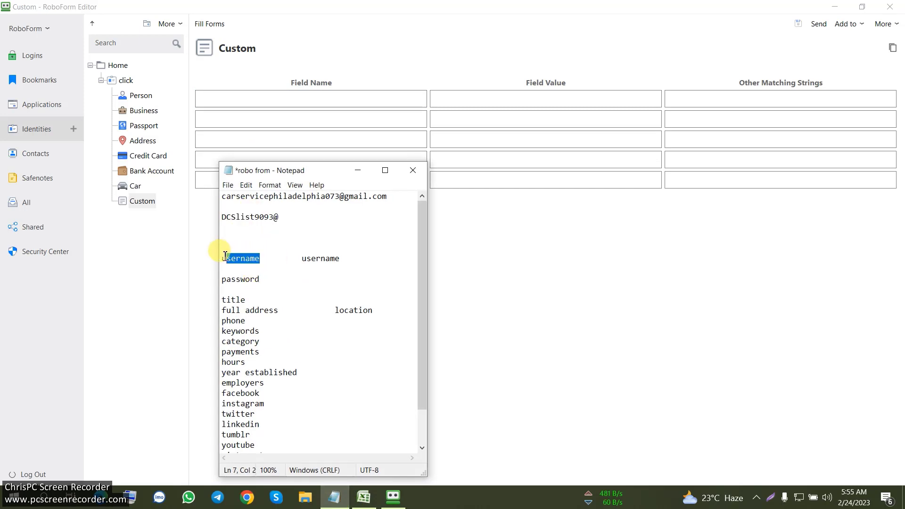
{"action": "left_click", "coordinate": [249, 103]}
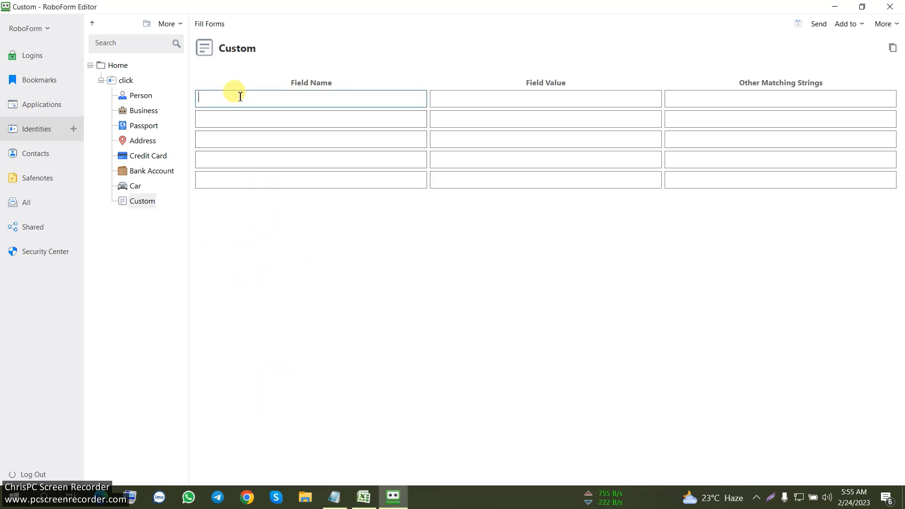
{"action": "key", "text": "ctrl+v"}
{"action": "left_click", "coordinate": [236, 117]}
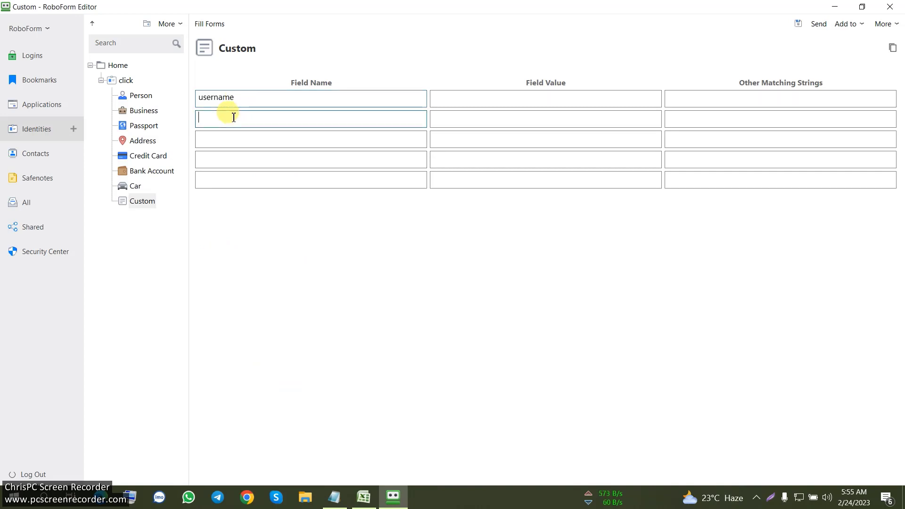
- Copy the second username entry from the note into the first row's Other Matching Strings
{"action": "left_click", "coordinate": [336, 499]}
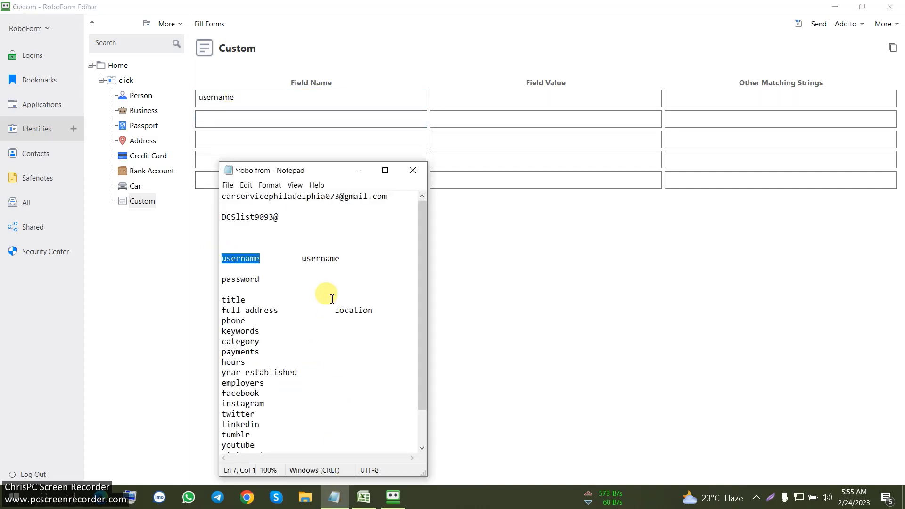
{"action": "left_click_drag", "start_coordinate": [302, 259], "coordinate": [349, 259]}
{"action": "key", "text": "ctrl+c"}
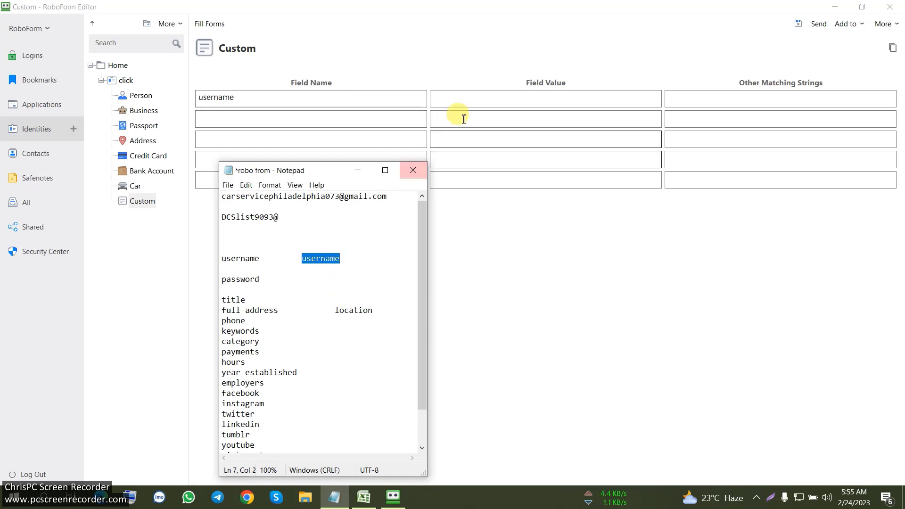
{"action": "left_click", "coordinate": [749, 97]}
{"action": "key", "text": "ctrl+v"}
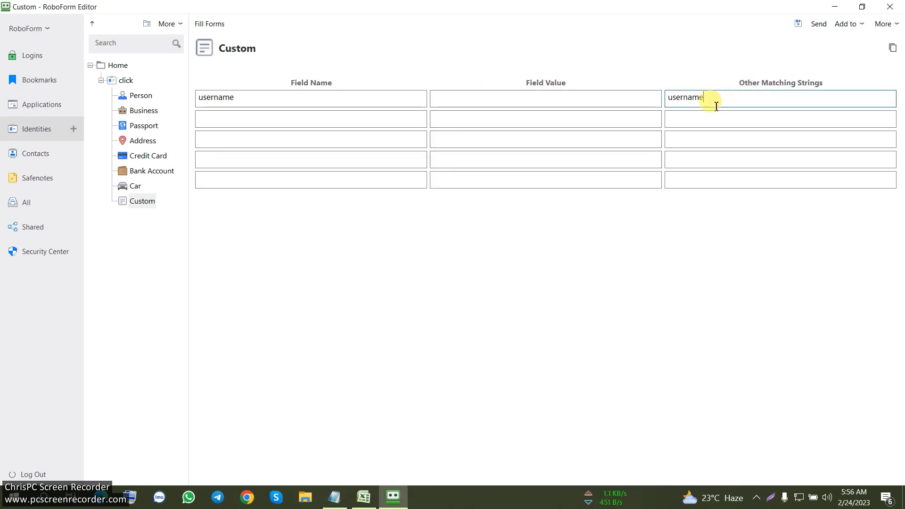
- Copy the label password from the note into the second custom field name
{"action": "left_click", "coordinate": [216, 117]}
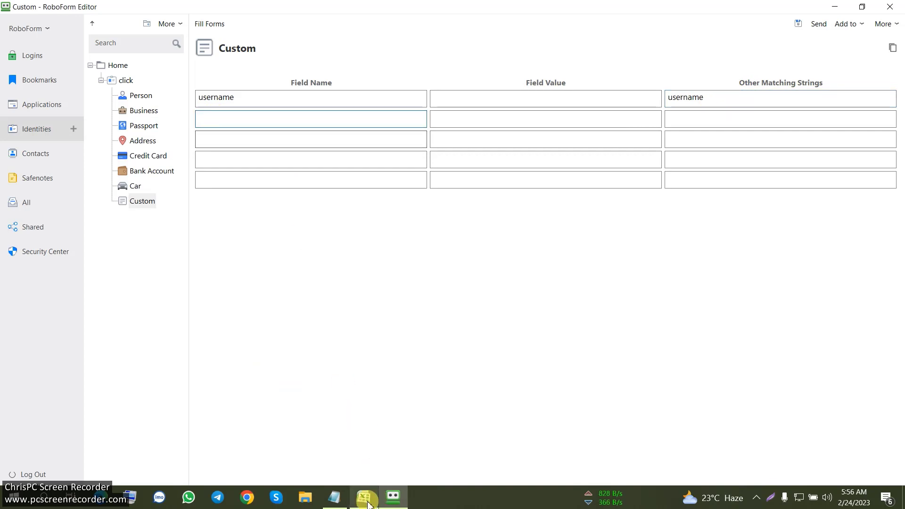
{"action": "left_click", "coordinate": [334, 498]}
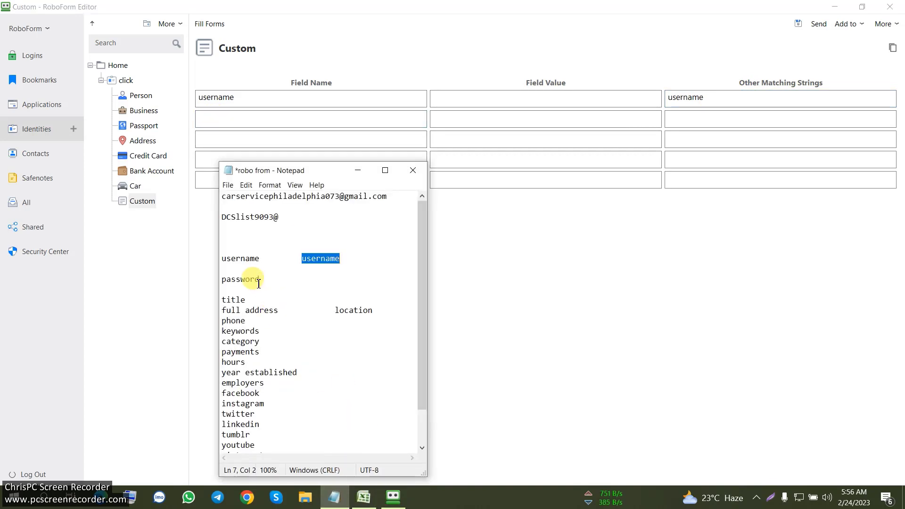
{"action": "left_click_drag", "start_coordinate": [260, 279], "coordinate": [228, 278]}
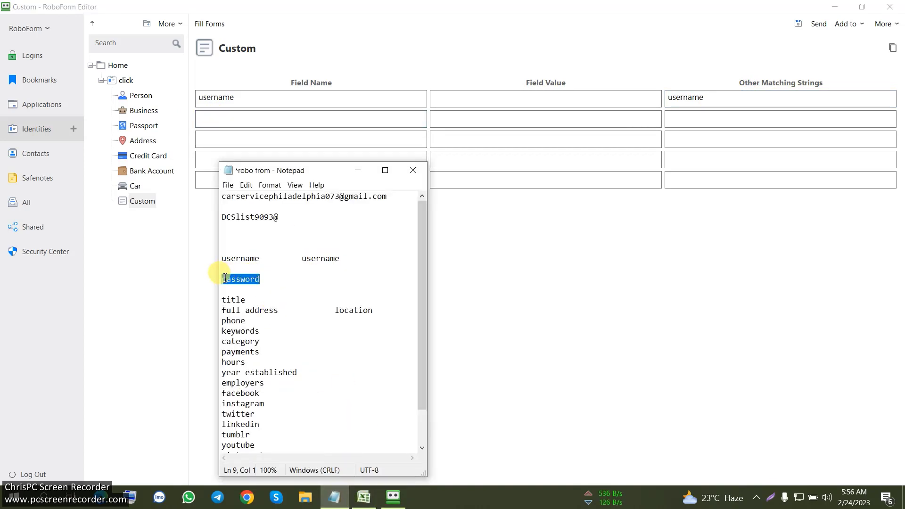
{"action": "key", "text": "ctrl+c"}
{"action": "left_click", "coordinate": [242, 118]}
{"action": "key", "text": "ctrl+v"}
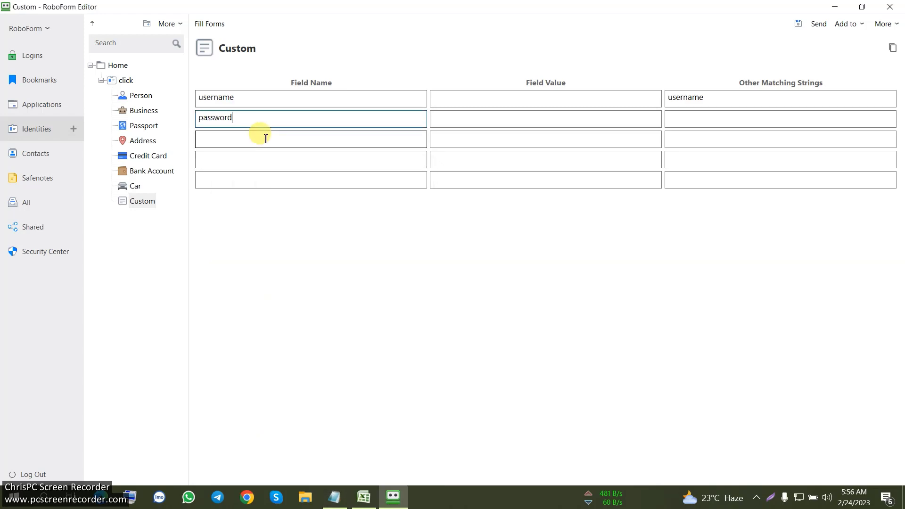
- Copy the label title from the note into the third custom field name
{"action": "left_click", "coordinate": [235, 138]}
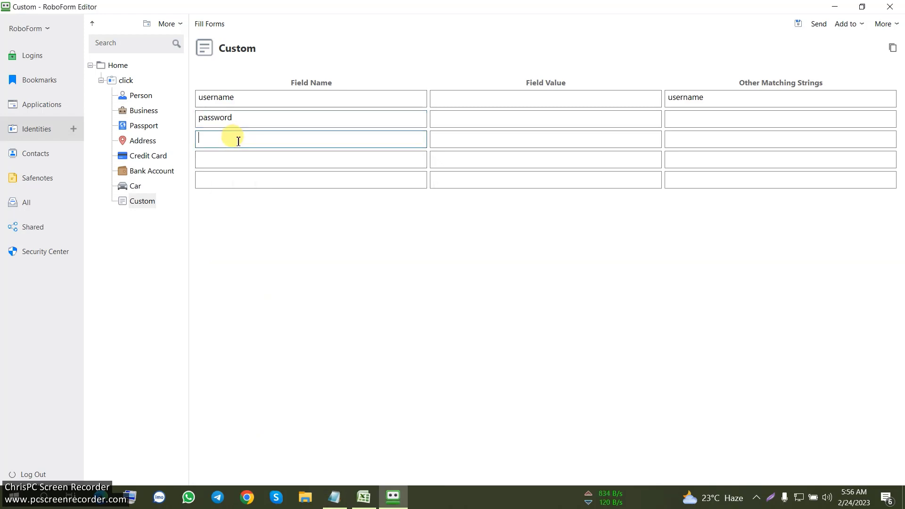
{"action": "left_click", "coordinate": [340, 503]}
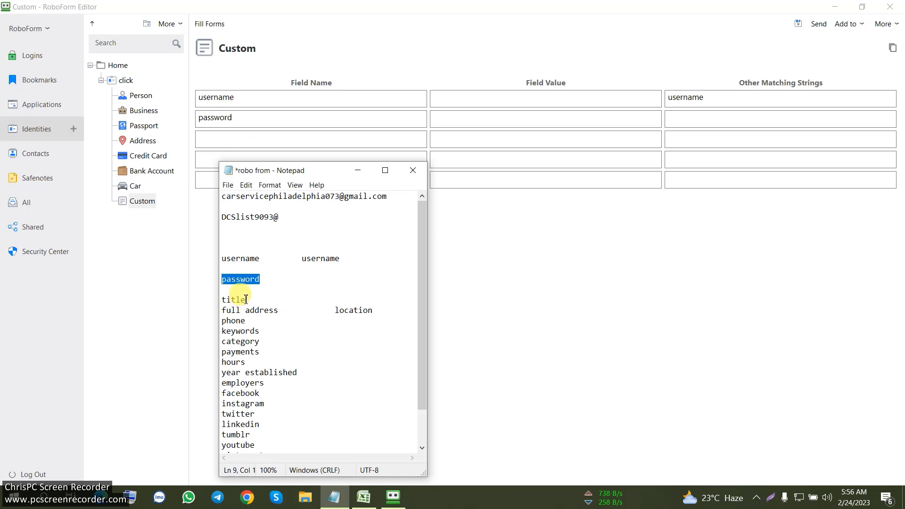
{"action": "left_click_drag", "start_coordinate": [246, 300], "coordinate": [216, 299]}
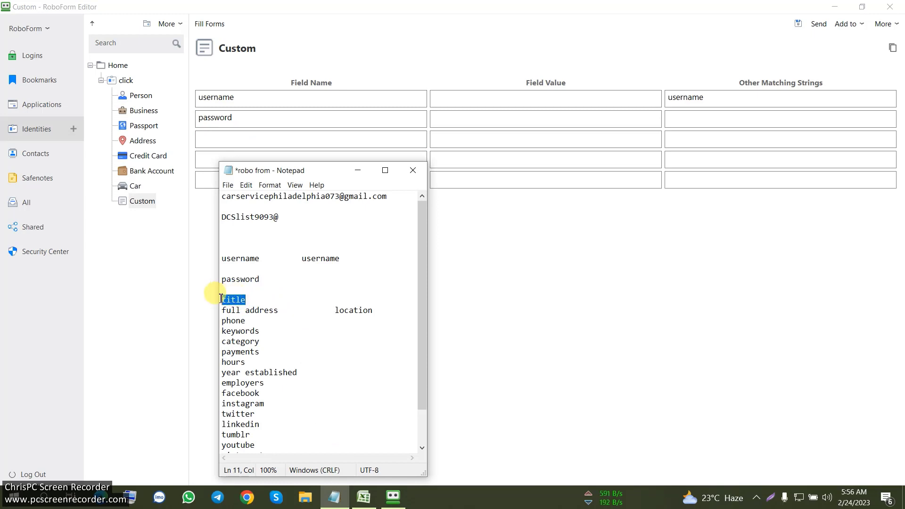
{"action": "left_click", "coordinate": [256, 144]}
{"action": "key", "text": "ctrl+v"}
- Copy the label full address from the note into the fourth custom field name
{"action": "left_click", "coordinate": [236, 159]}
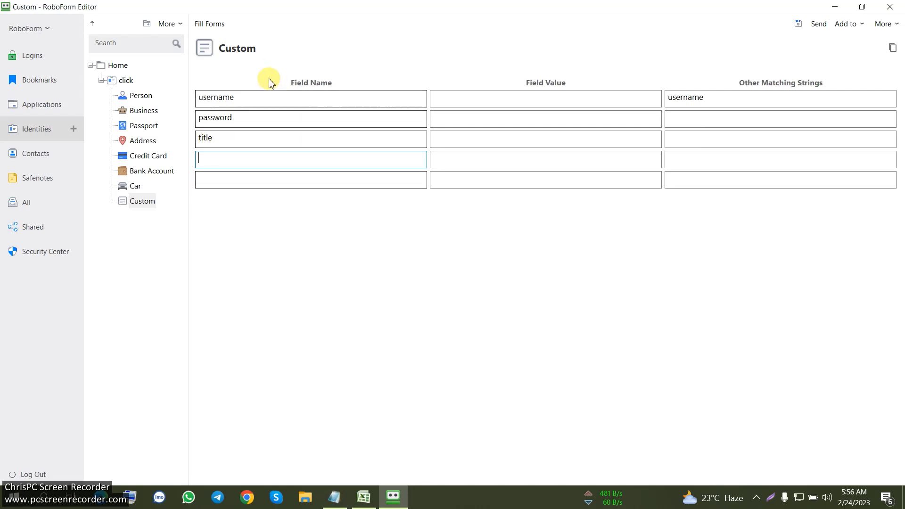
{"action": "left_click", "coordinate": [335, 498]}
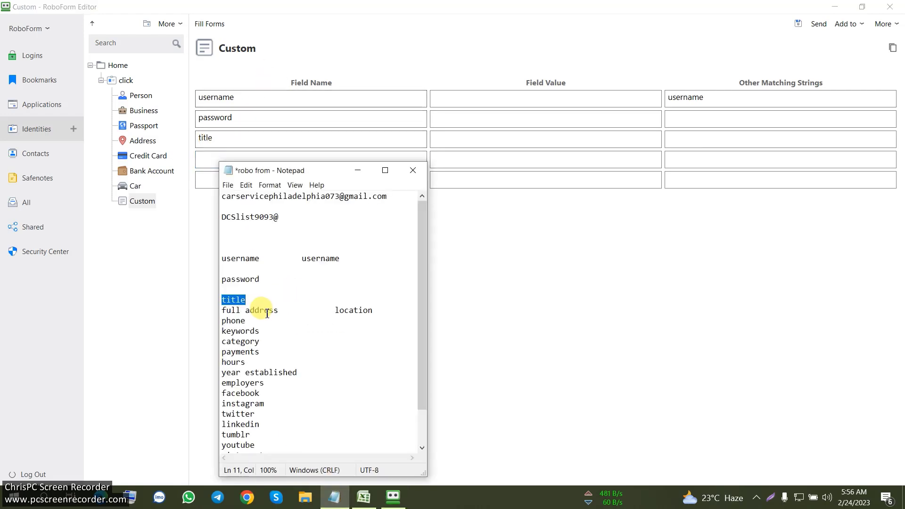
{"action": "left_click_drag", "start_coordinate": [280, 311], "coordinate": [204, 310]}
{"action": "key", "text": "ctrl+c"}
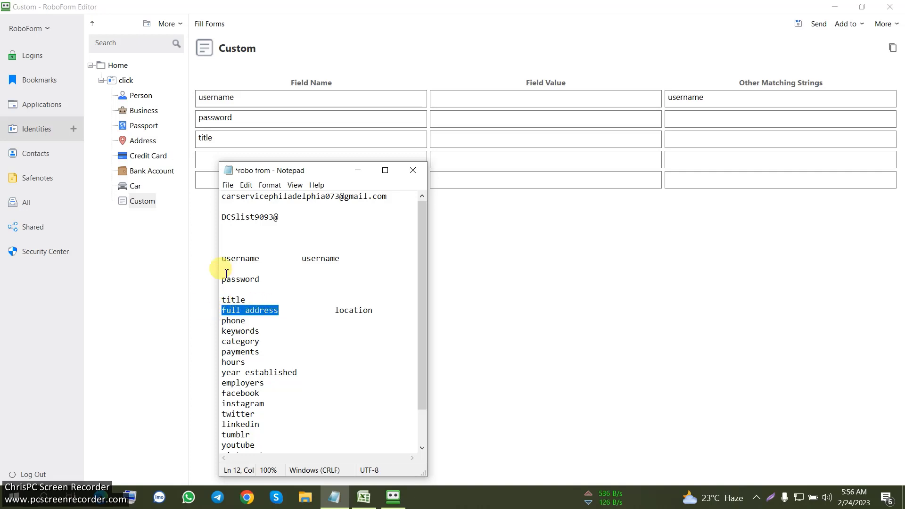
{"action": "left_click", "coordinate": [202, 157]}
{"action": "key", "text": "ctrl+v"}
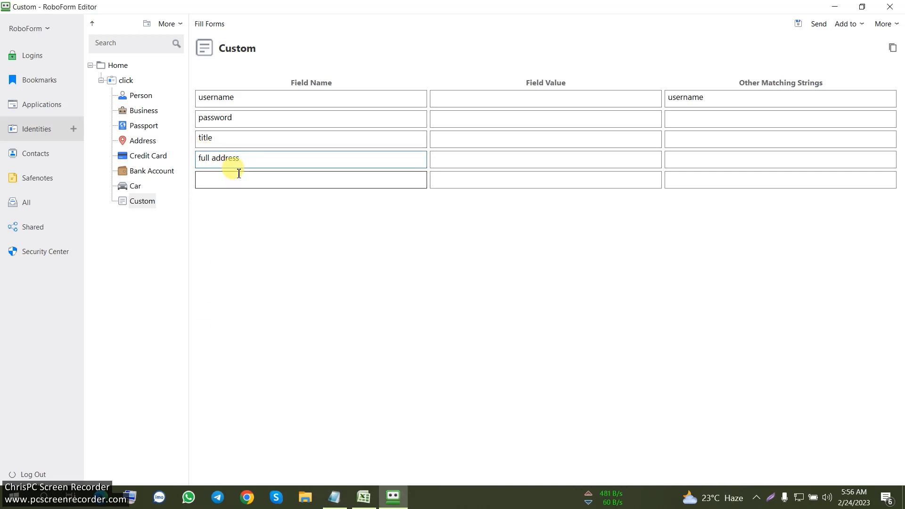
- Copy the word location from the note into Other Matching Strings of the full address row
{"action": "left_click", "coordinate": [235, 182]}
{"action": "left_click", "coordinate": [335, 500]}
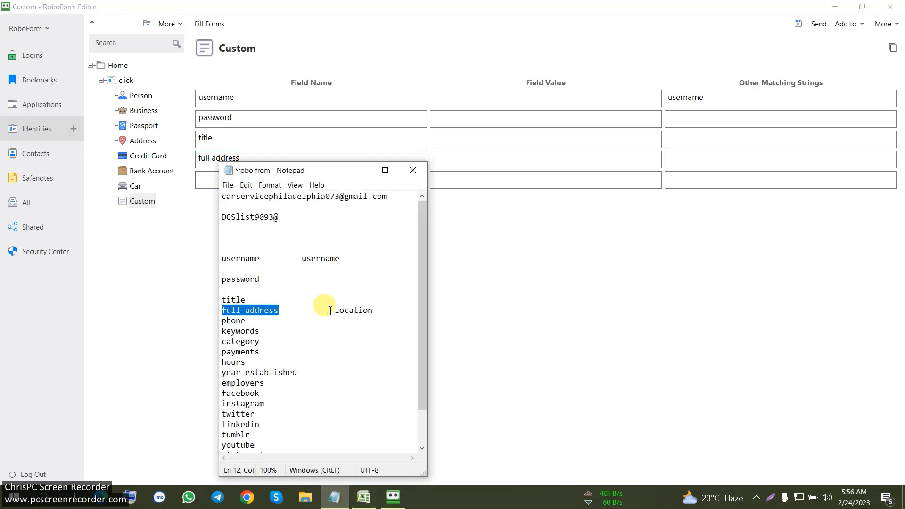
{"action": "left_click_drag", "start_coordinate": [334, 311], "coordinate": [340, 313]}
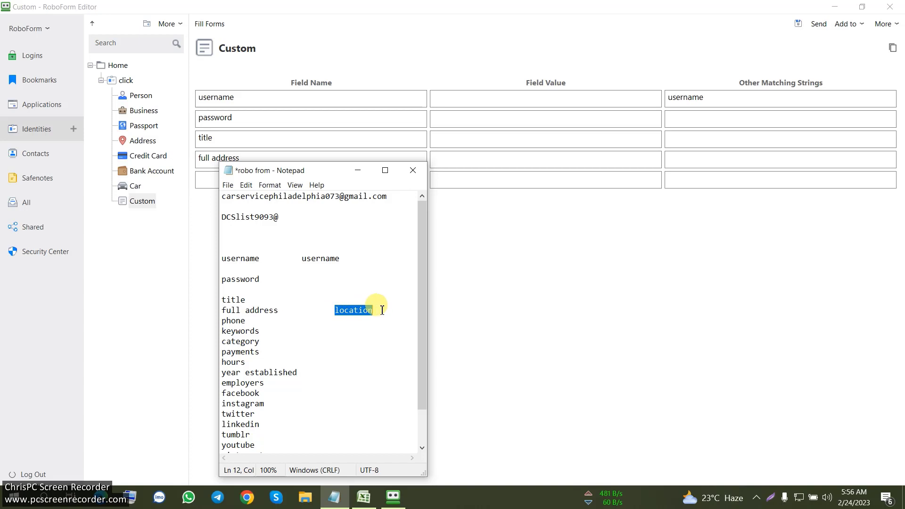
{"action": "left_click", "coordinate": [564, 160]}
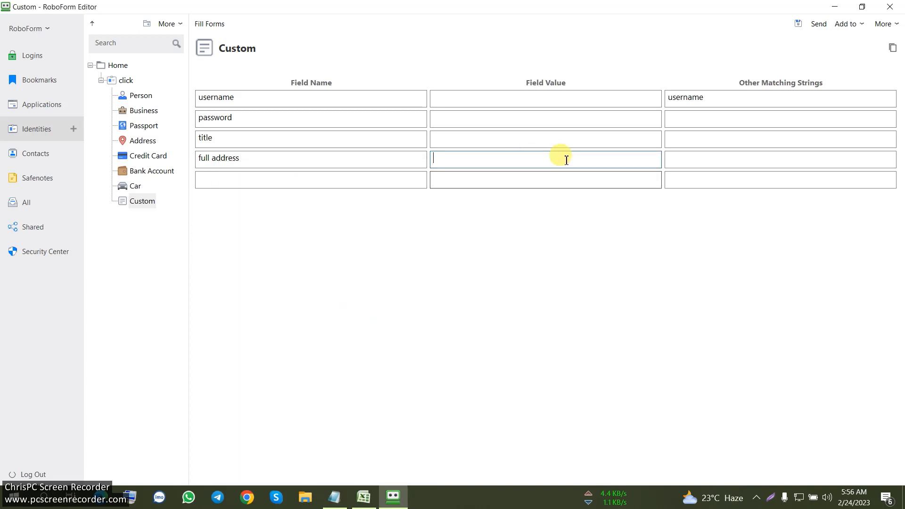
{"action": "left_click", "coordinate": [691, 161]}
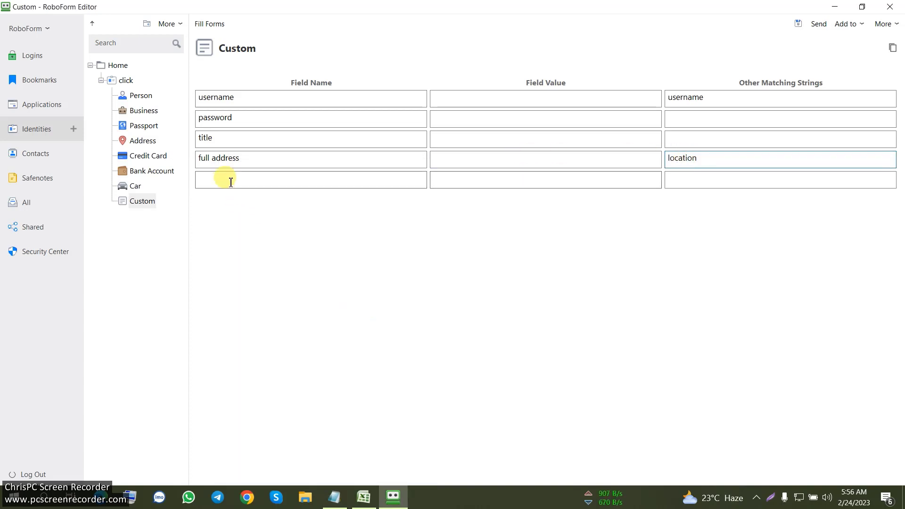
- Copy the label phone from the note into the fifth custom field name
{"action": "left_click", "coordinate": [228, 181]}
{"action": "left_click", "coordinate": [335, 497]}
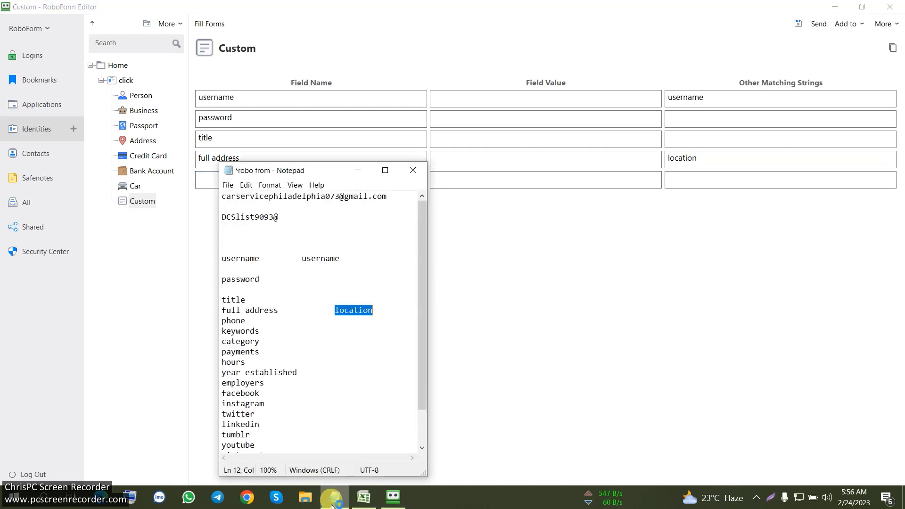
{"action": "left_click_drag", "start_coordinate": [249, 321], "coordinate": [236, 320]}
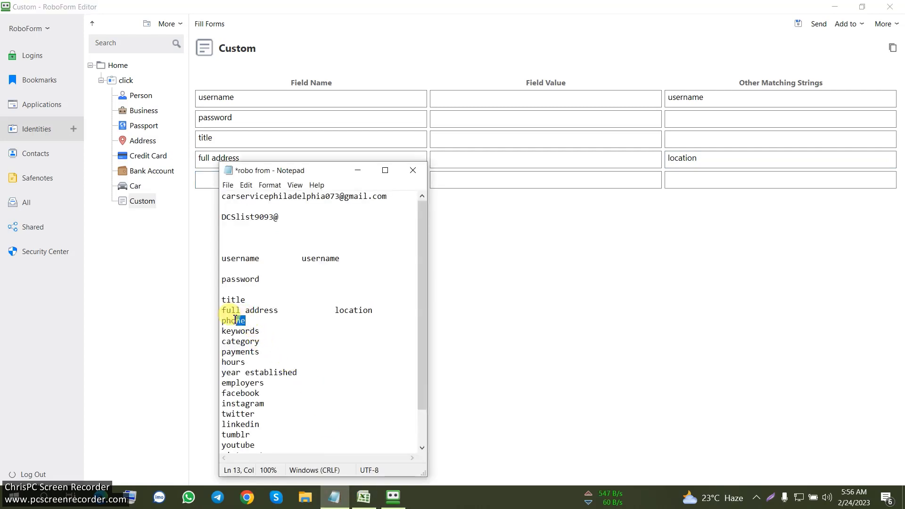
{"action": "key", "text": "ctrl+c"}
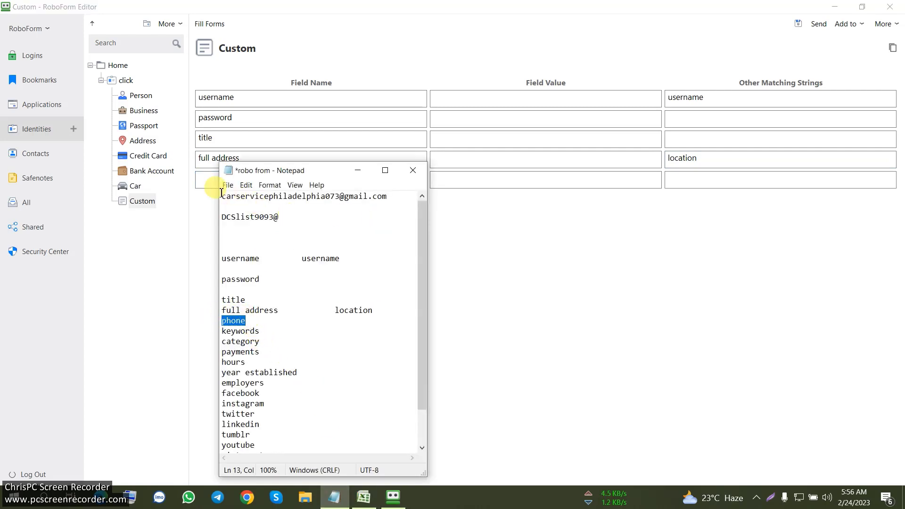
{"action": "left_click", "coordinate": [208, 182]}
{"action": "key", "text": "ctrl+v"}
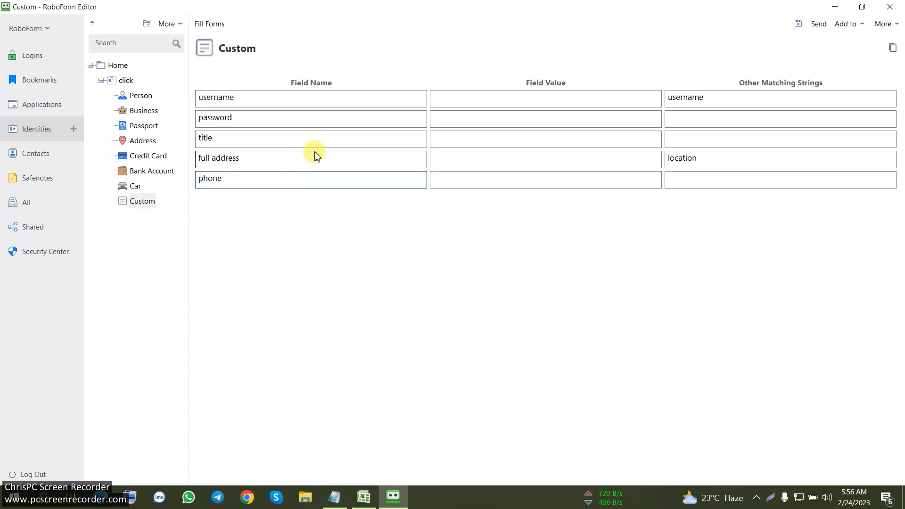
{"action": "left_click", "coordinate": [323, 138]}
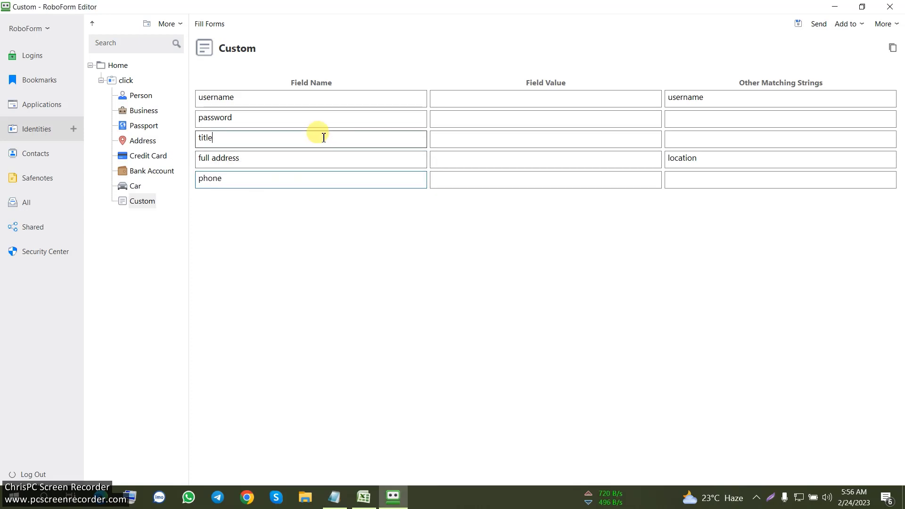
{"action": "left_click", "coordinate": [334, 498]}
{"action": "scroll", "coordinate": [267, 330], "scroll_direction": "up", "scroll_amount": 2}
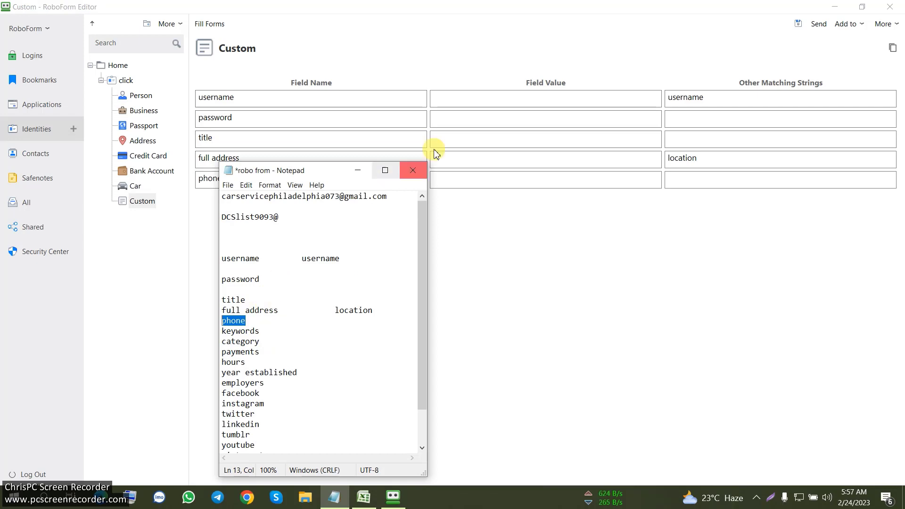
{"action": "left_click", "coordinate": [396, 123]}
{"action": "left_click", "coordinate": [272, 180]}
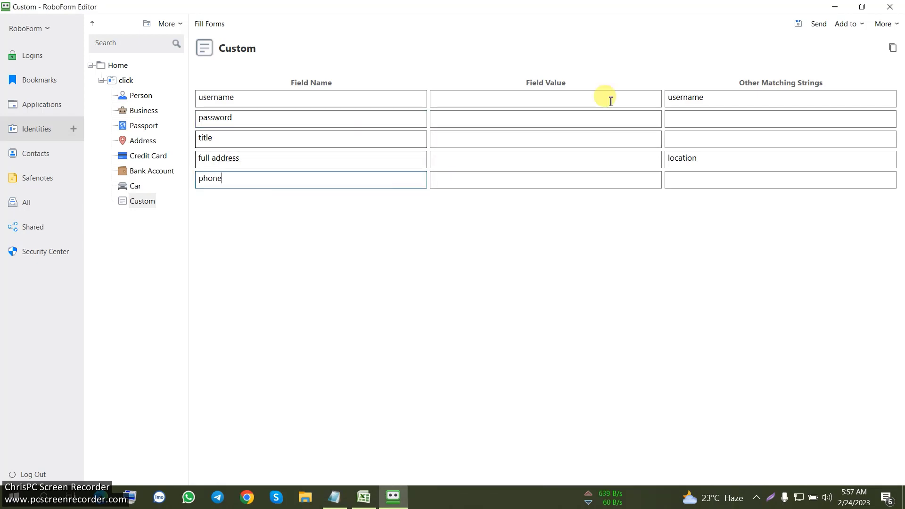
- Save the five custom fields and reload the Custom page by way of the Person page to get more blank rows
{"action": "left_click", "coordinate": [798, 23]}
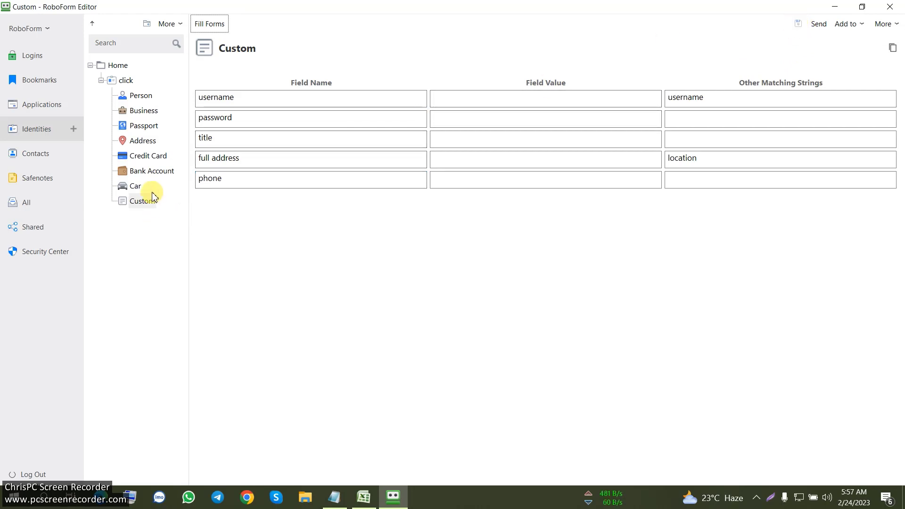
{"action": "left_click", "coordinate": [144, 97]}
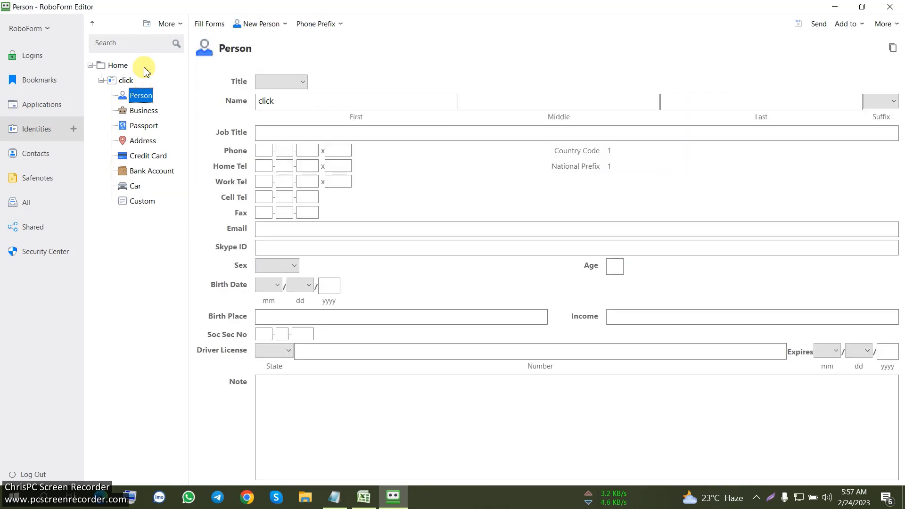
{"action": "left_click", "coordinate": [144, 206]}
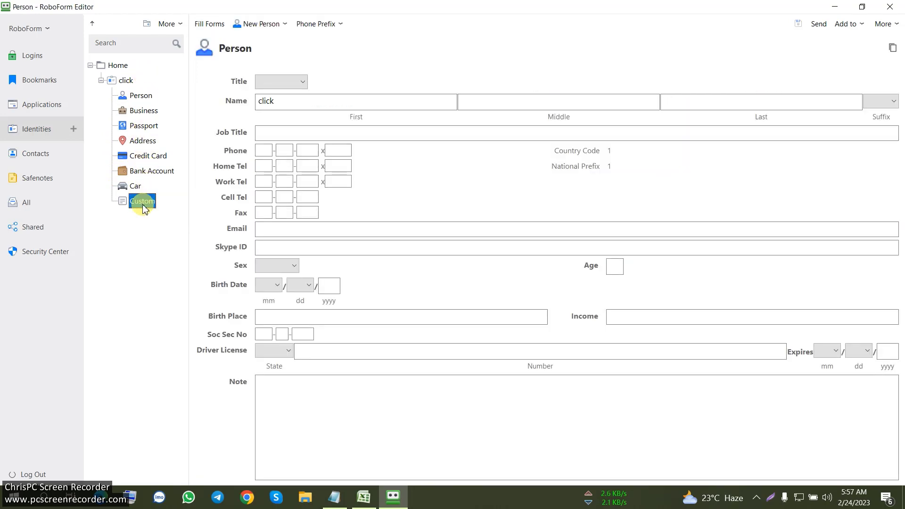
- Copy the label keywords from the note into the sixth custom field name, moving the note window clear of the Field Name column
{"action": "left_click", "coordinate": [222, 200]}
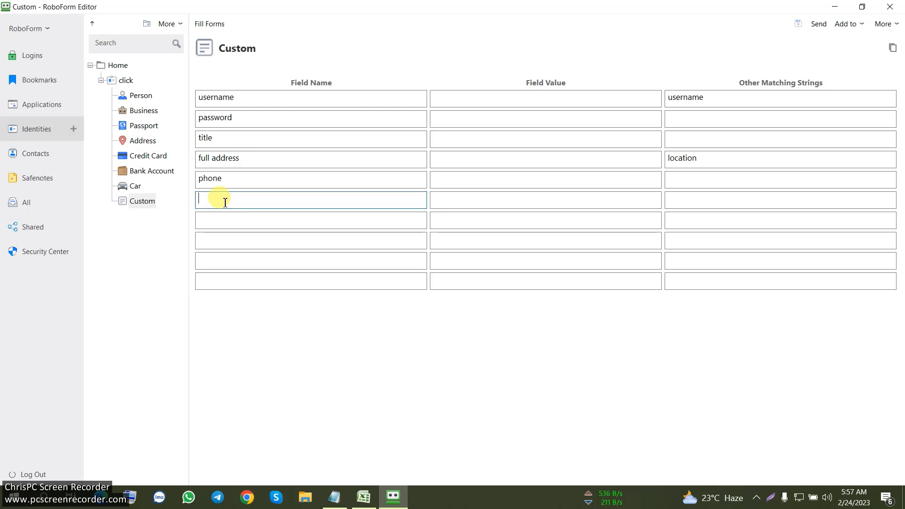
{"action": "left_click", "coordinate": [335, 496]}
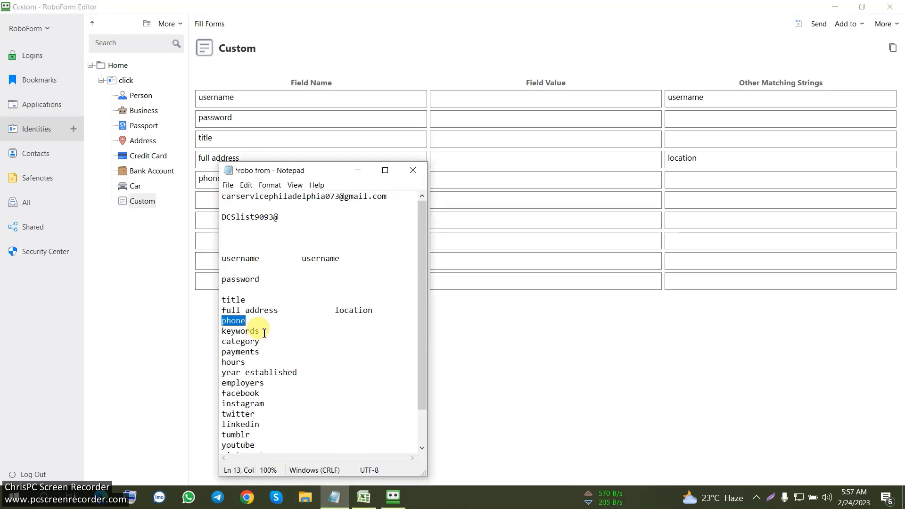
{"action": "left_click_drag", "start_coordinate": [261, 332], "coordinate": [230, 331]}
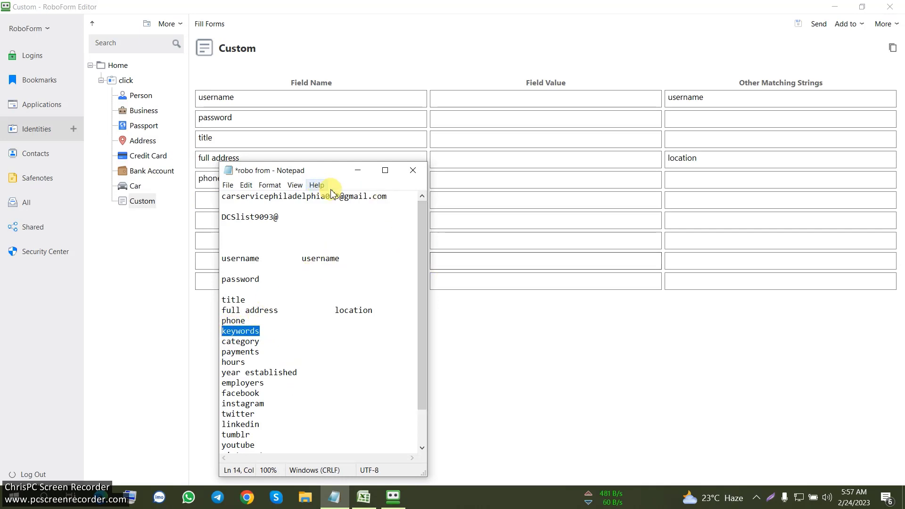
{"action": "left_click_drag", "start_coordinate": [332, 170], "coordinate": [550, 162]}
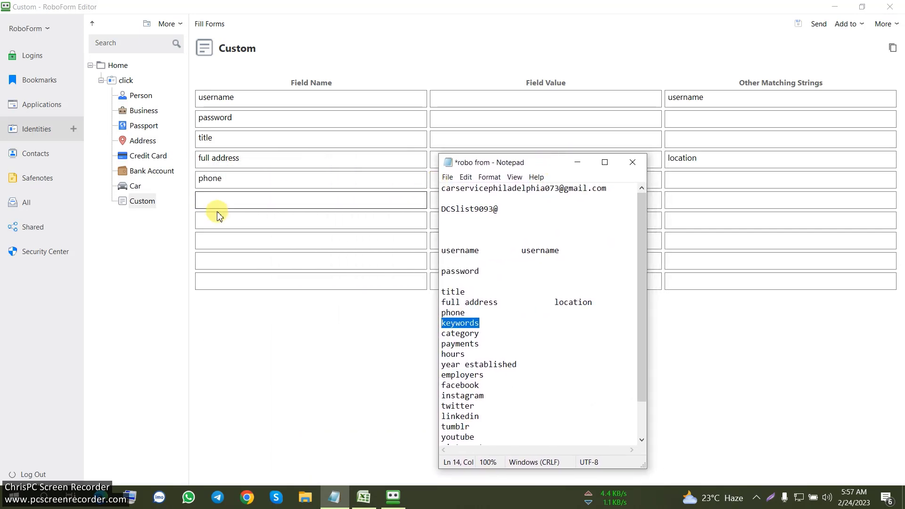
{"action": "left_click", "coordinate": [229, 198]}
{"action": "type", "text": "keywords"}
- Copy the label category from the note into the seventh custom field name
{"action": "left_click", "coordinate": [228, 221]}
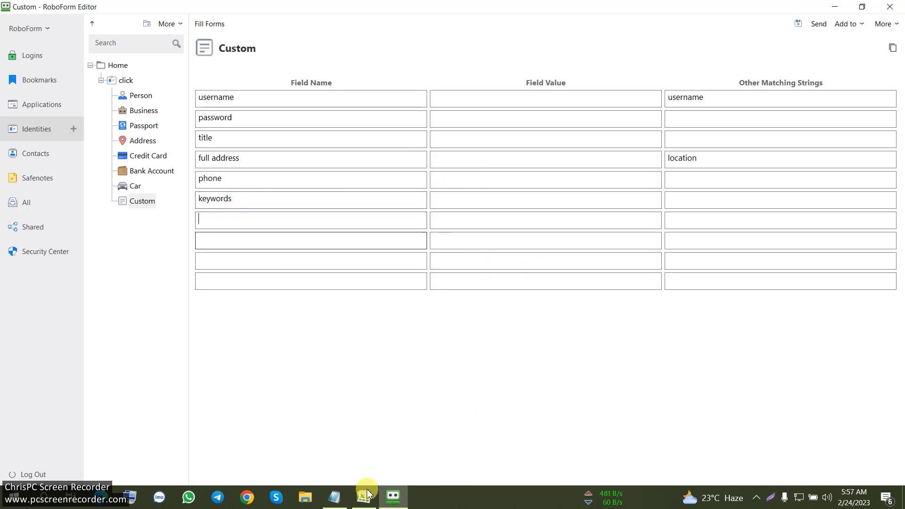
{"action": "left_click", "coordinate": [335, 498]}
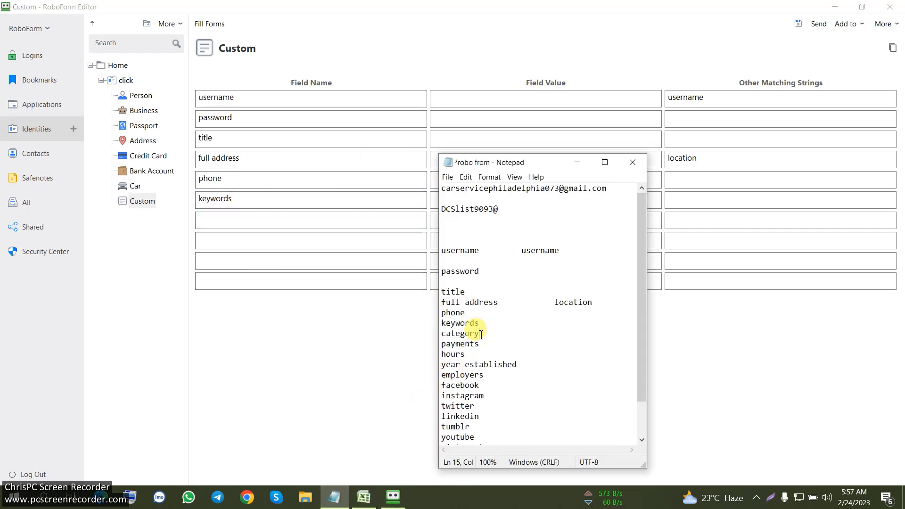
{"action": "left_click_drag", "start_coordinate": [481, 334], "coordinate": [441, 334]}
{"action": "key", "text": "ctrl+c"}
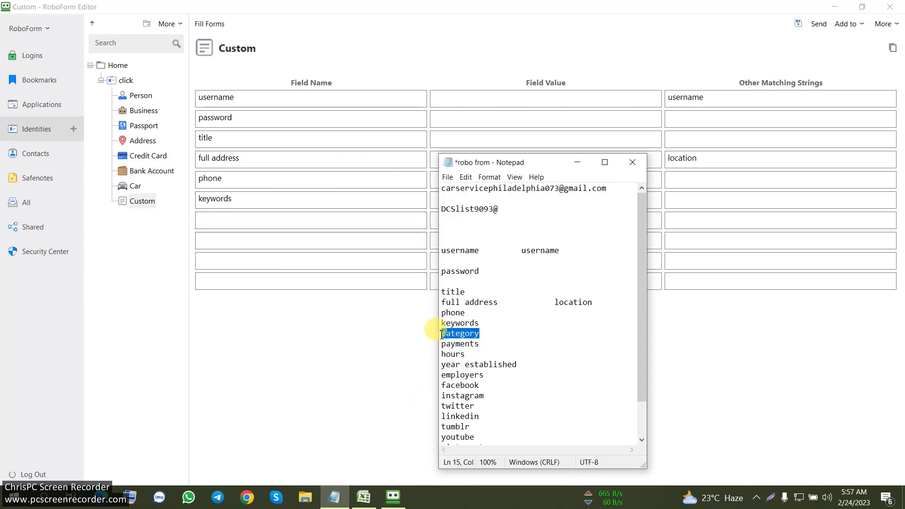
{"action": "left_click", "coordinate": [221, 213]}
{"action": "key", "text": "ctrl+v"}
- Copy the label payments from the note into the eighth custom field name
{"action": "left_click", "coordinate": [334, 498]}
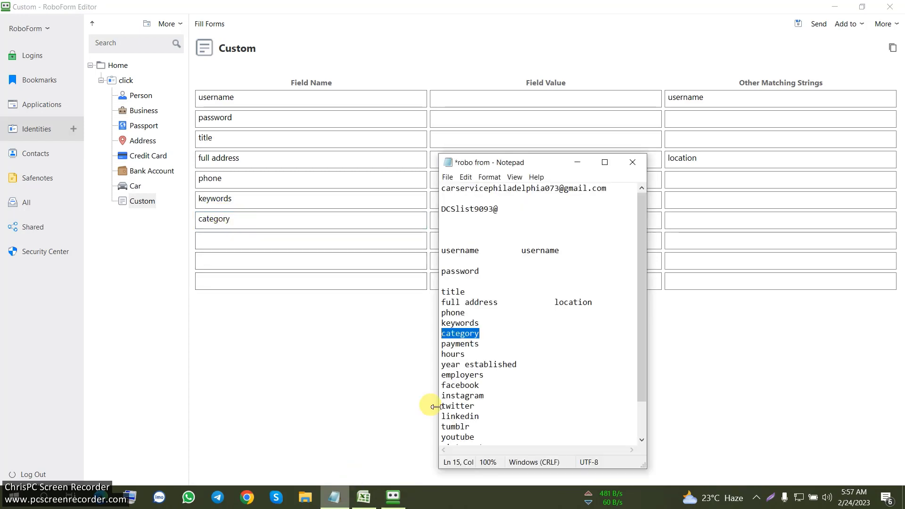
{"action": "left_click_drag", "start_coordinate": [481, 344], "coordinate": [442, 344]}
{"action": "key", "text": "ctrl+c"}
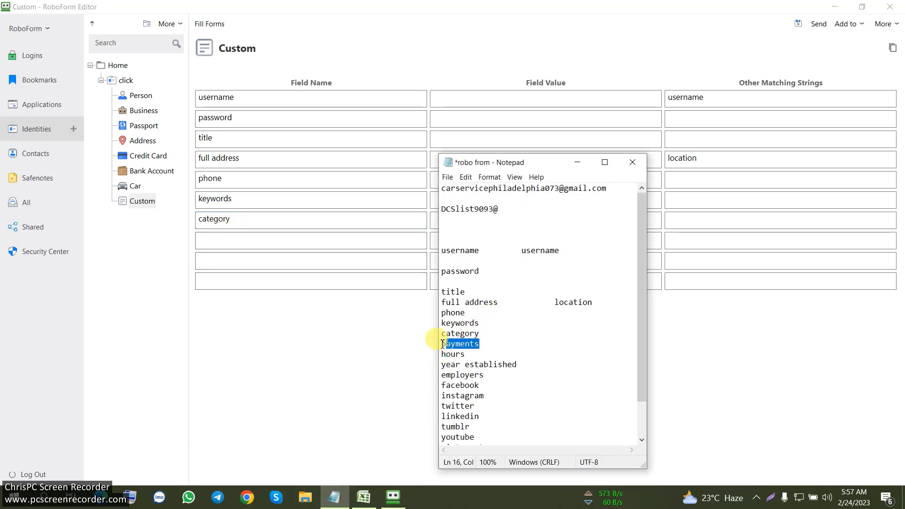
{"action": "left_click", "coordinate": [259, 239]}
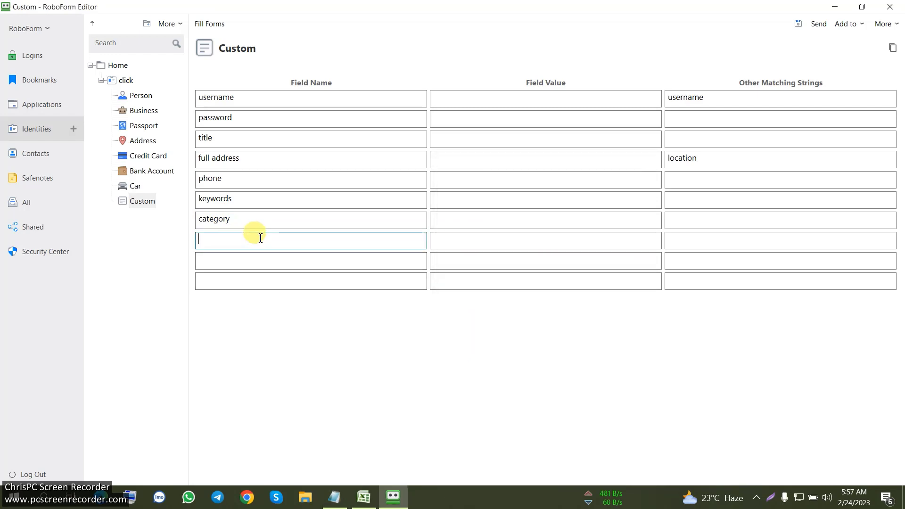
{"action": "key", "text": "ctrl+v"}
- Copy the label hours from the note into the ninth custom field name
{"action": "left_click", "coordinate": [334, 497]}
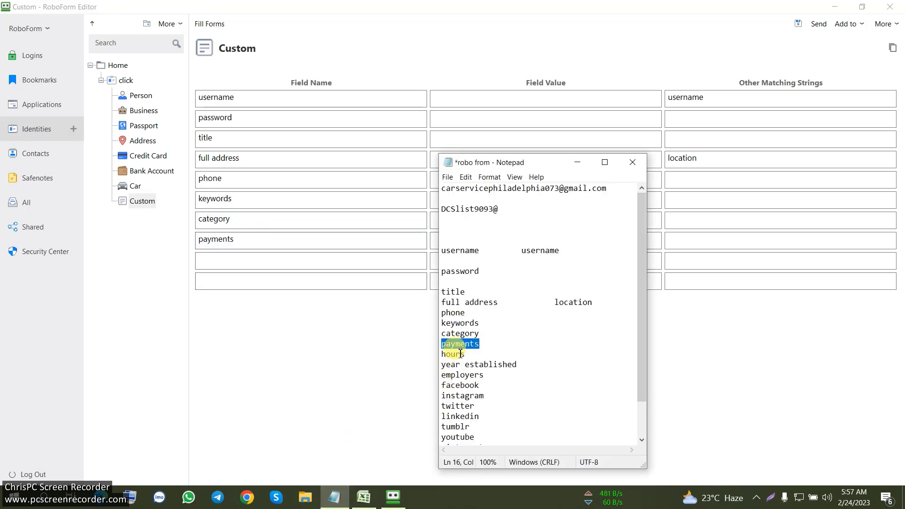
{"action": "left_click_drag", "start_coordinate": [467, 357], "coordinate": [434, 357]}
{"action": "key", "text": "ctrl+c"}
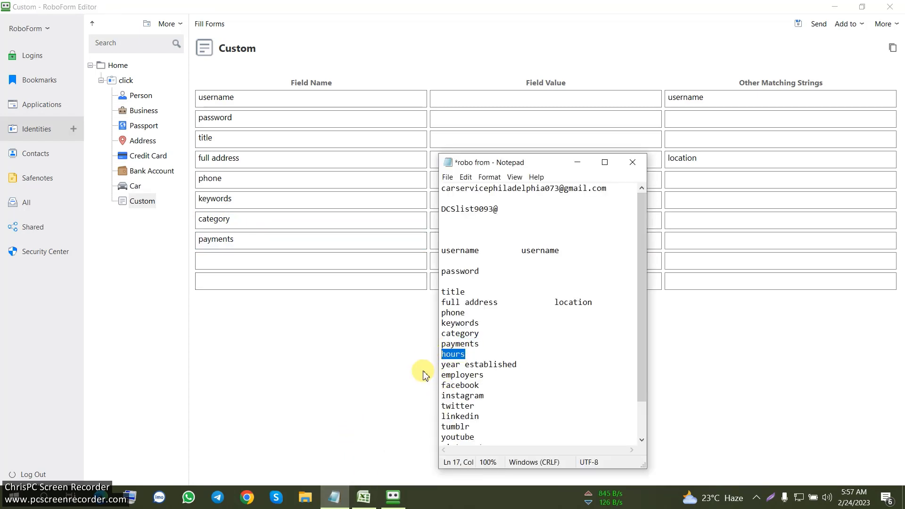
{"action": "left_click", "coordinate": [256, 259]}
{"action": "key", "text": "ctrl+v"}
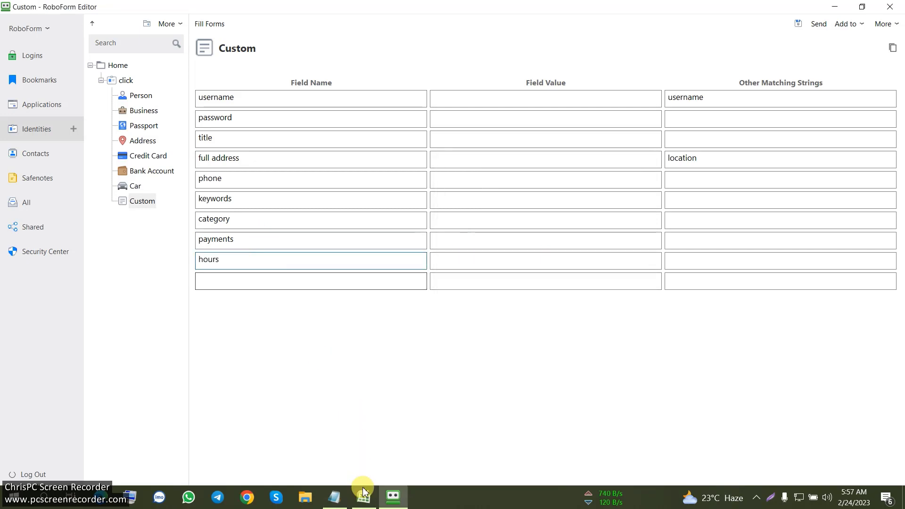
- Copy the label year established from the note into the tenth custom field name
{"action": "left_click", "coordinate": [335, 497]}
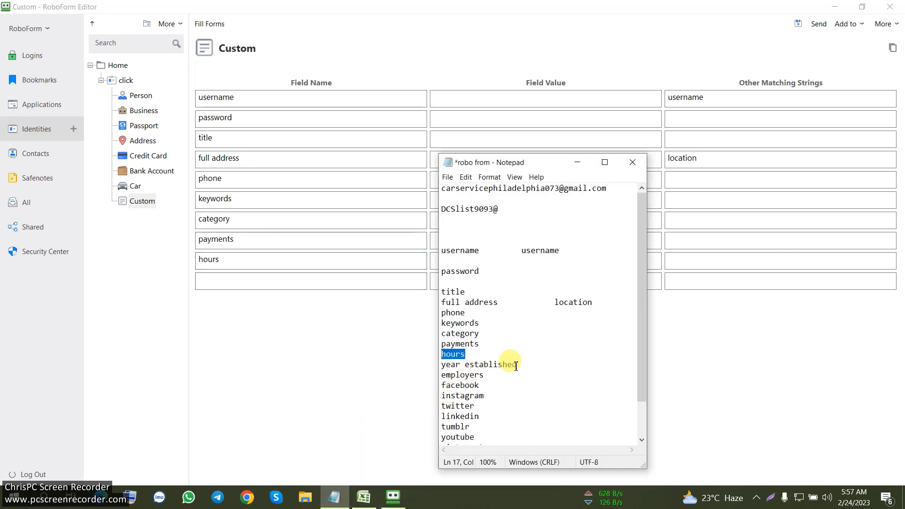
{"action": "left_click_drag", "start_coordinate": [519, 367], "coordinate": [426, 364]}
{"action": "key", "text": "ctrl+c"}
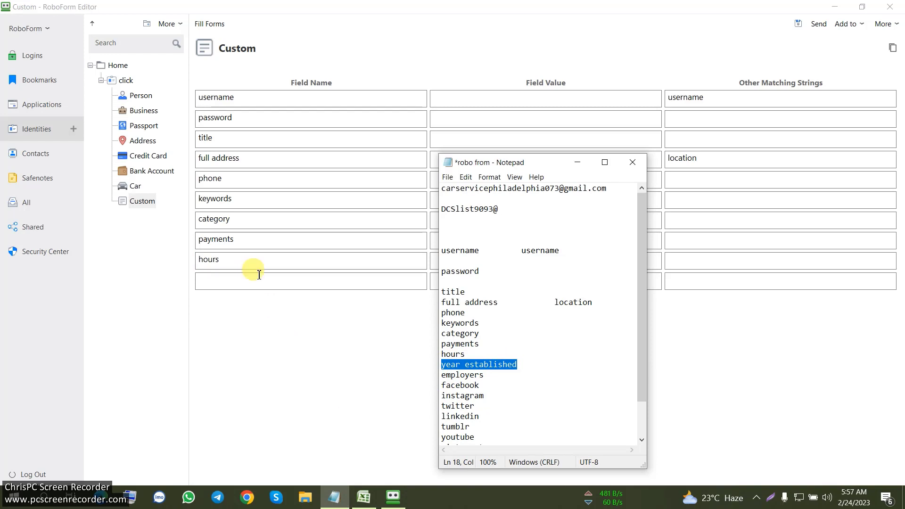
{"action": "left_click", "coordinate": [237, 282]}
{"action": "key", "text": "ctrl+v"}
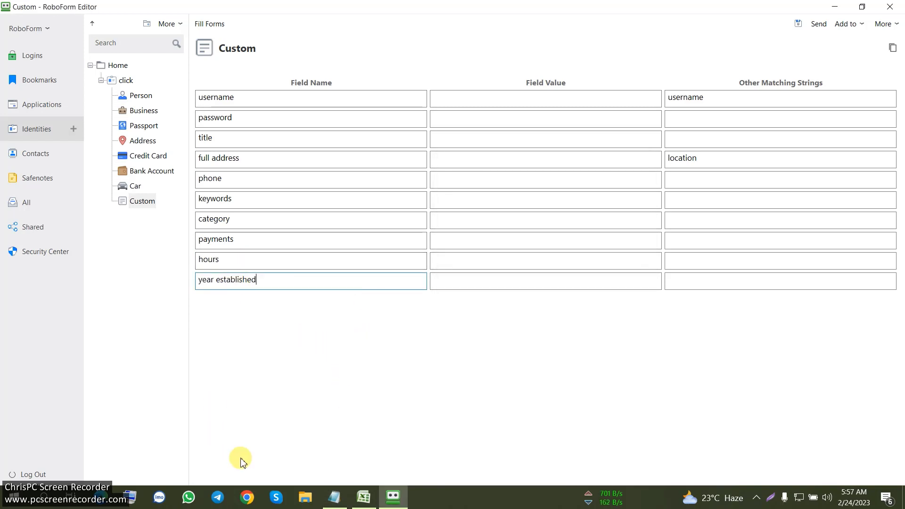
- Save the ten custom fields, reload the Custom page via the Person page for more blank rows, and select the eleventh field name
{"action": "left_click", "coordinate": [334, 497]}
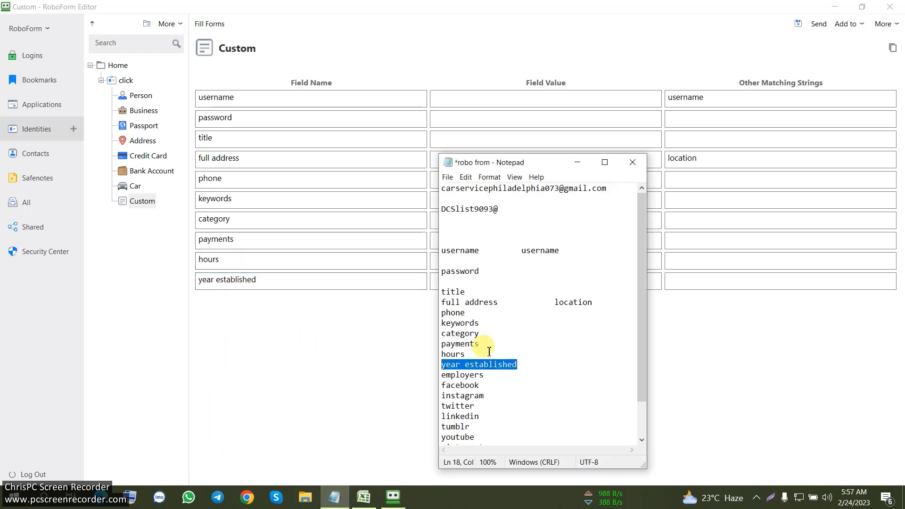
{"action": "left_click", "coordinate": [285, 263]}
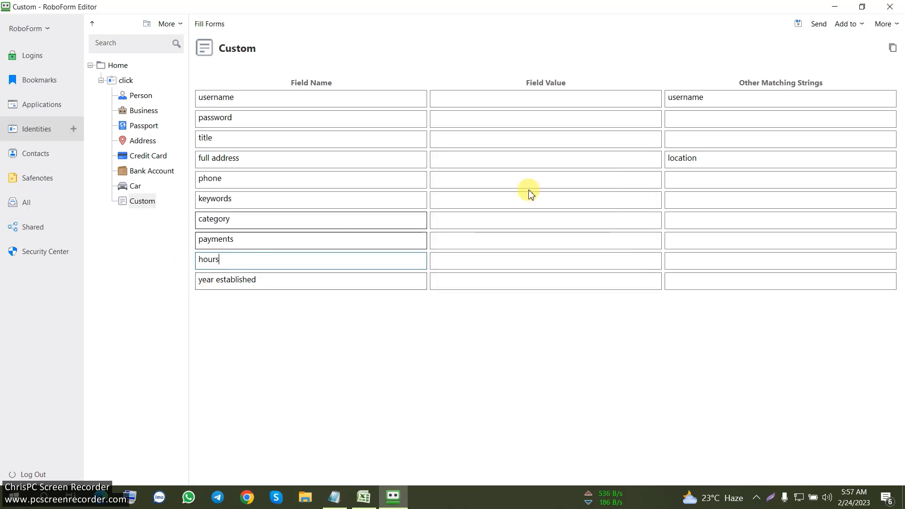
{"action": "left_click", "coordinate": [798, 25]}
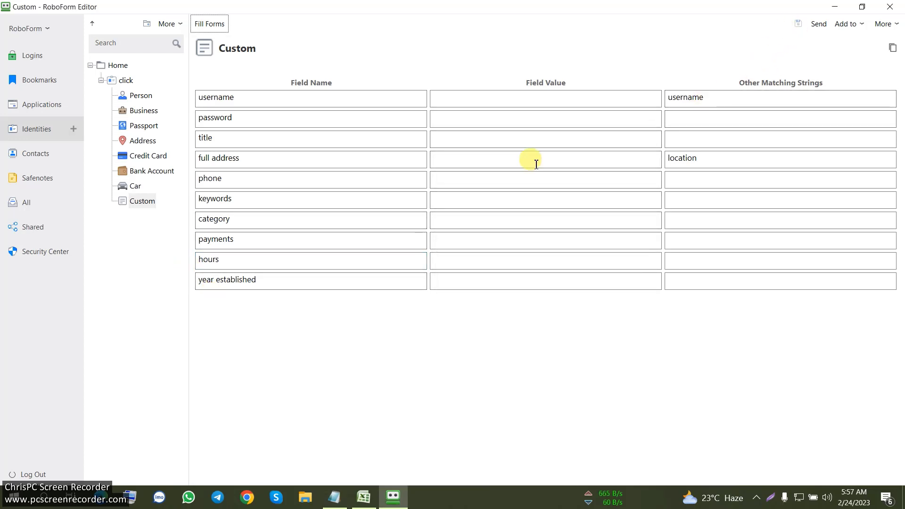
{"action": "left_click", "coordinate": [141, 98]}
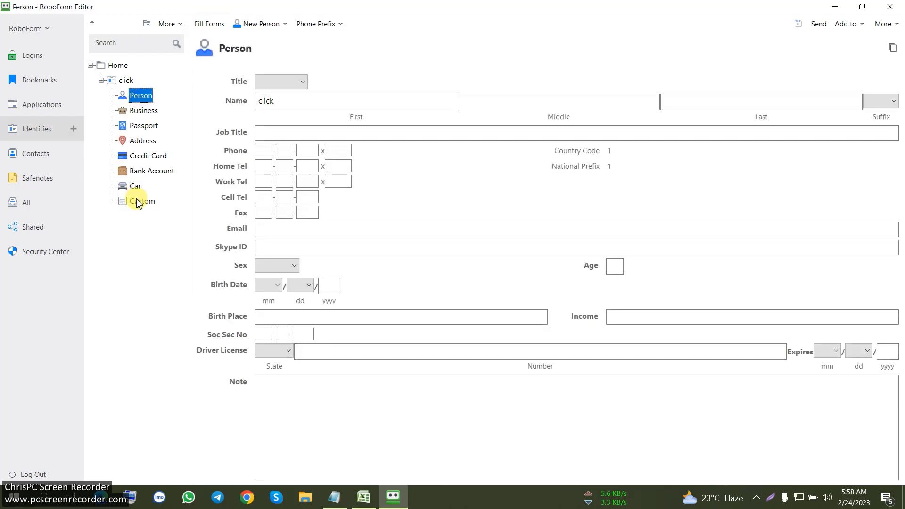
{"action": "left_click", "coordinate": [138, 203]}
{"action": "left_click", "coordinate": [212, 301]}
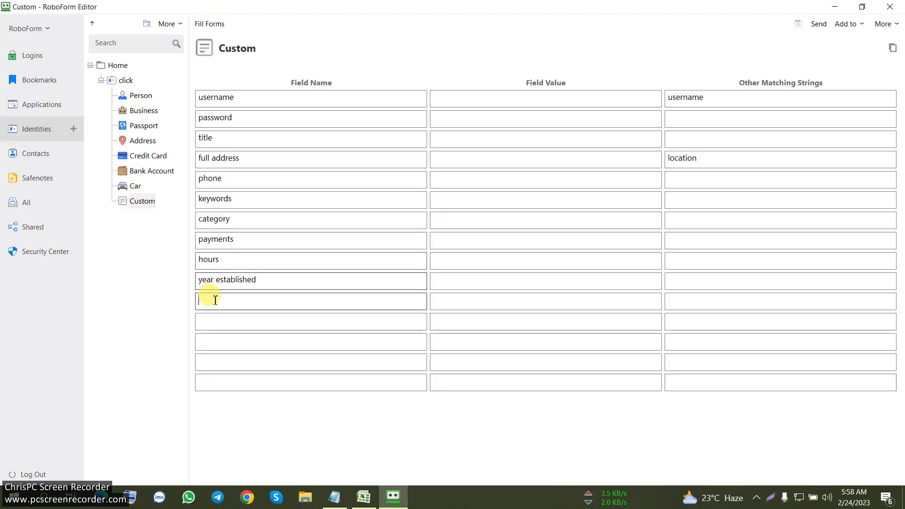
- Copy the label employers from the note into the eleventh custom field name
{"action": "left_click", "coordinate": [343, 504]}
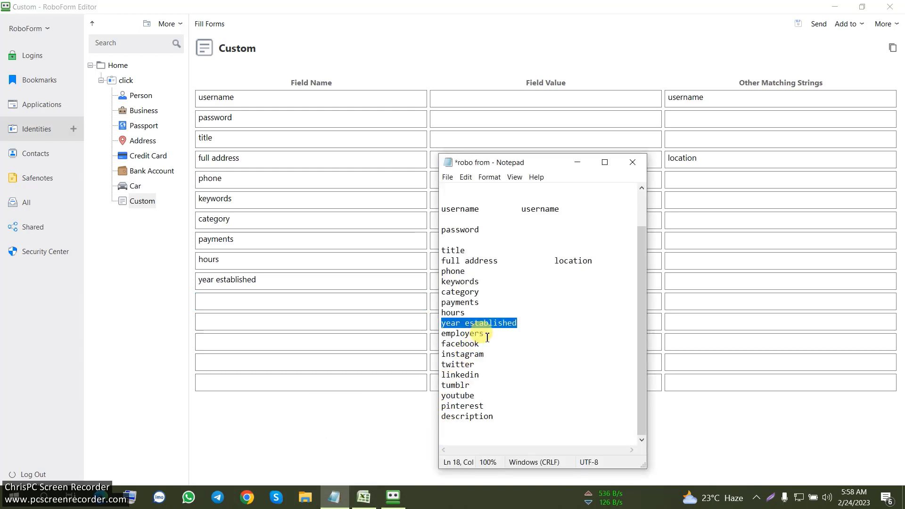
{"action": "left_click_drag", "start_coordinate": [487, 338], "coordinate": [448, 336]}
{"action": "key", "text": "ctrl+c"}
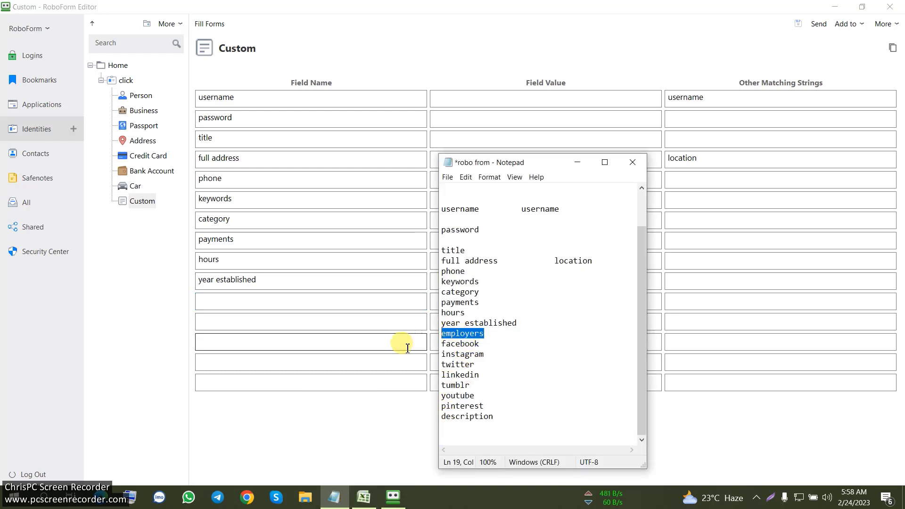
{"action": "left_click", "coordinate": [245, 301]}
{"action": "key", "text": "ctrl+v"}
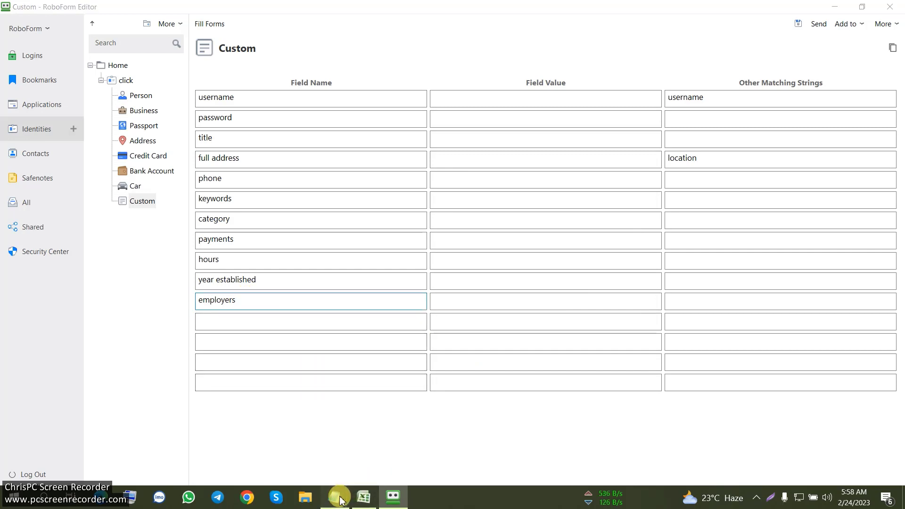
- Copy the label facebook from the note into the twelfth custom field name
{"action": "left_click", "coordinate": [334, 498]}
{"action": "left_click_drag", "start_coordinate": [482, 344], "coordinate": [457, 345]}
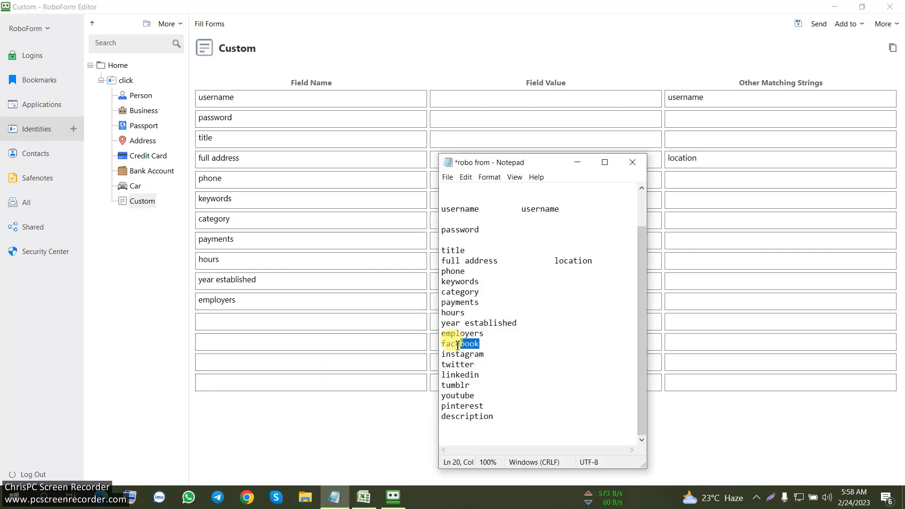
{"action": "key", "text": "ctrl+c"}
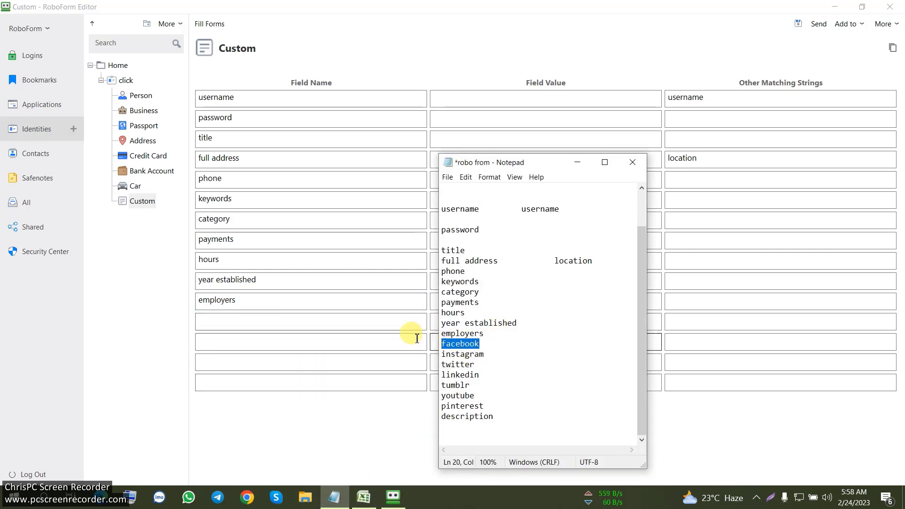
{"action": "left_click", "coordinate": [259, 323]}
{"action": "key", "text": "ctrl+v"}
- Copy the label instagram from the note into the thirteenth custom field name
{"action": "left_click", "coordinate": [334, 498]}
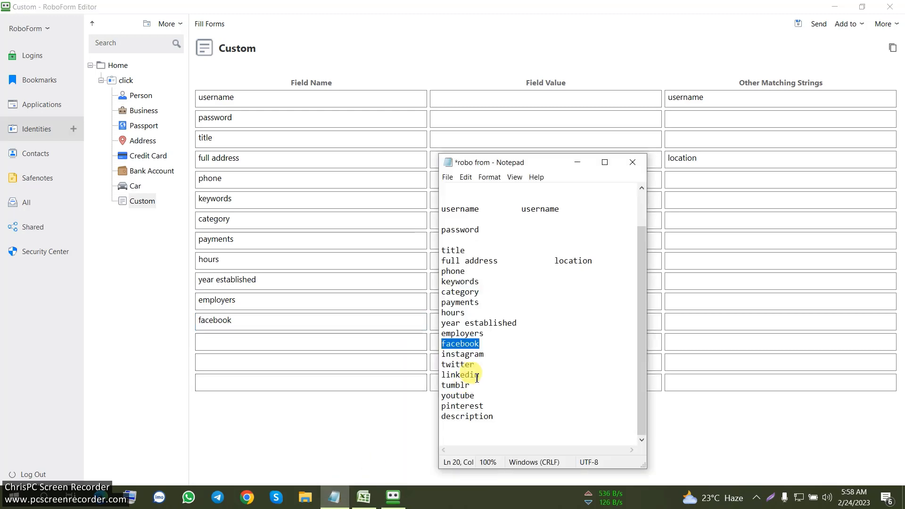
{"action": "left_click_drag", "start_coordinate": [484, 355], "coordinate": [430, 348]}
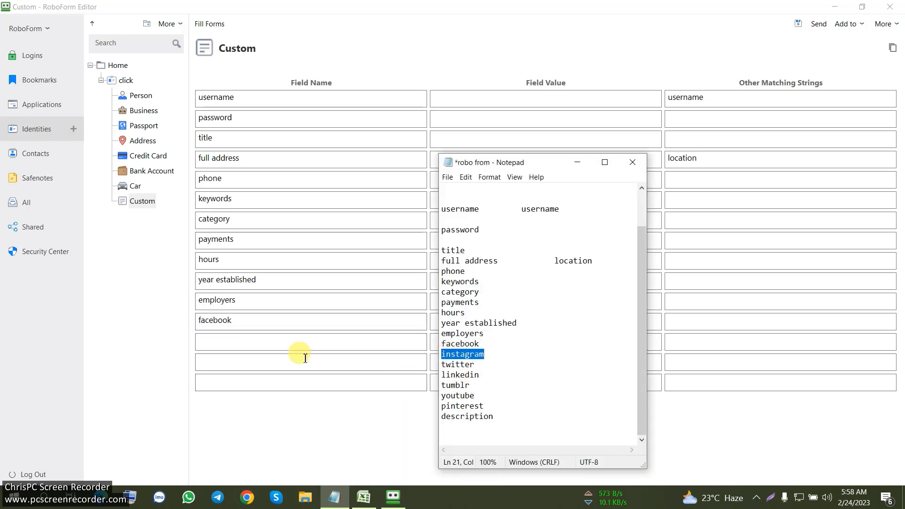
{"action": "left_click", "coordinate": [242, 335]}
{"action": "key", "text": "ctrl+v"}
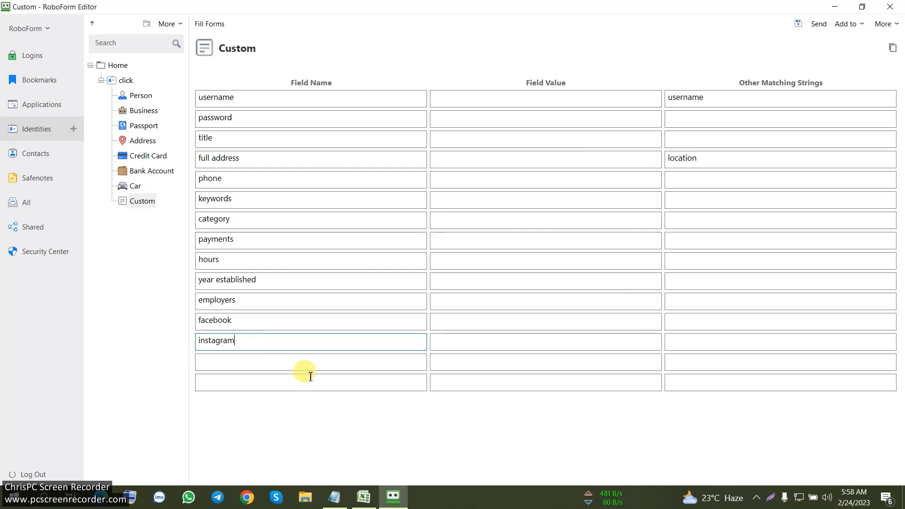
- Copy the label twitter from the note into the fourteenth custom field name
{"action": "left_click", "coordinate": [335, 498]}
{"action": "left_click_drag", "start_coordinate": [478, 366], "coordinate": [431, 365]}
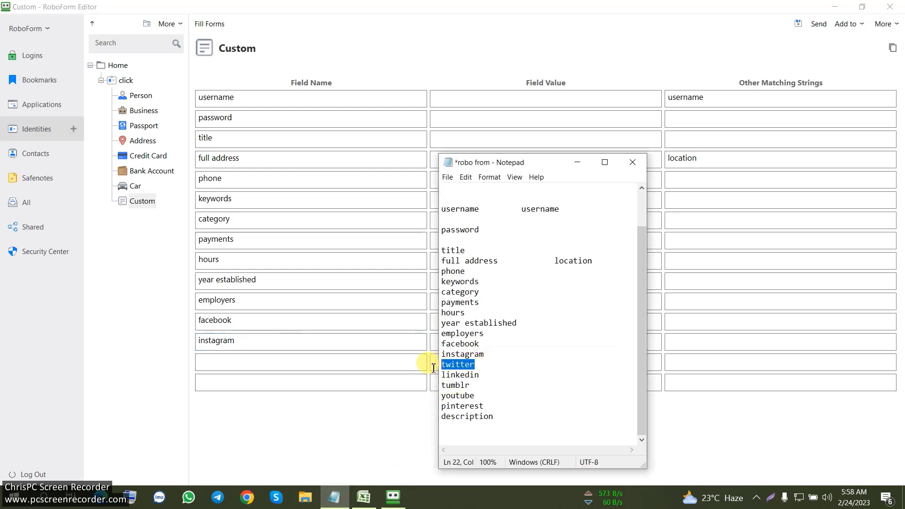
{"action": "left_click", "coordinate": [240, 362]}
{"action": "key", "text": "ctrl+v"}
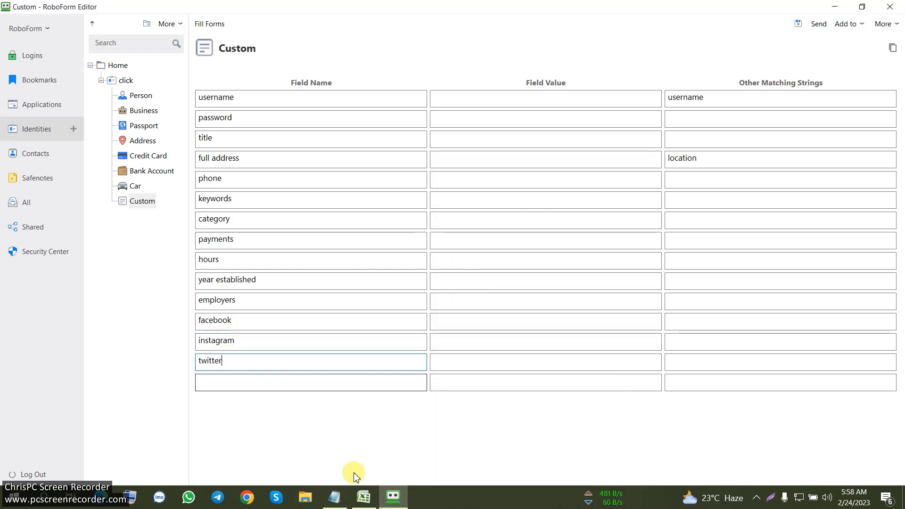
- Copy the label linkedin from the note into the fifteenth custom field name
{"action": "left_click", "coordinate": [335, 497]}
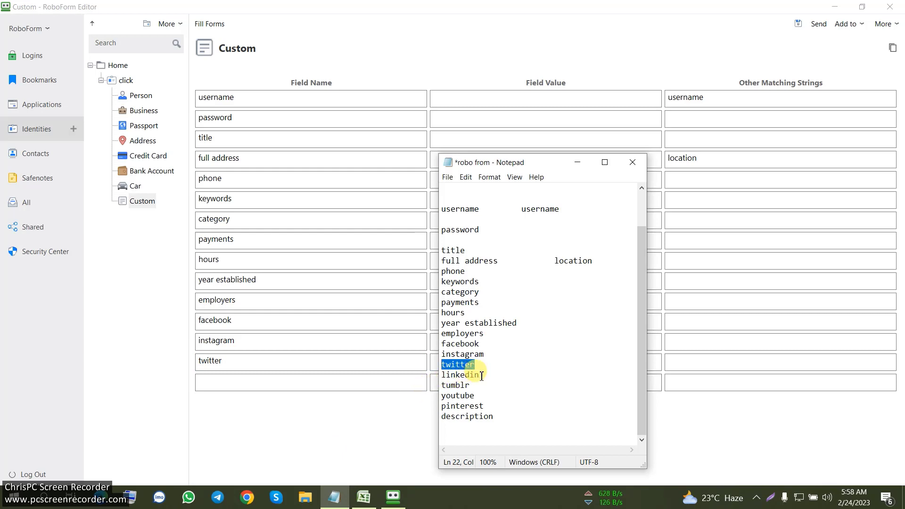
{"action": "left_click_drag", "start_coordinate": [482, 375], "coordinate": [434, 380]}
{"action": "key", "text": "ctrl+c"}
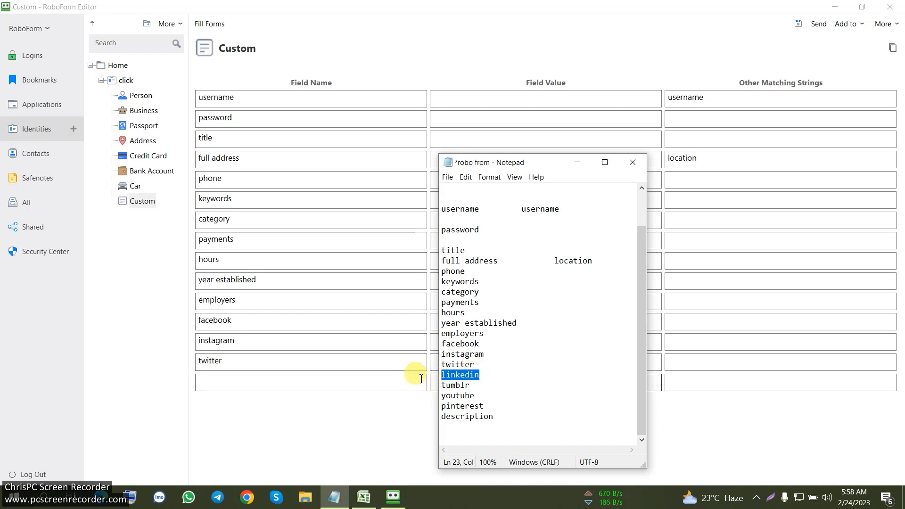
{"action": "left_click", "coordinate": [241, 383]}
{"action": "key", "text": "ctrl+v"}
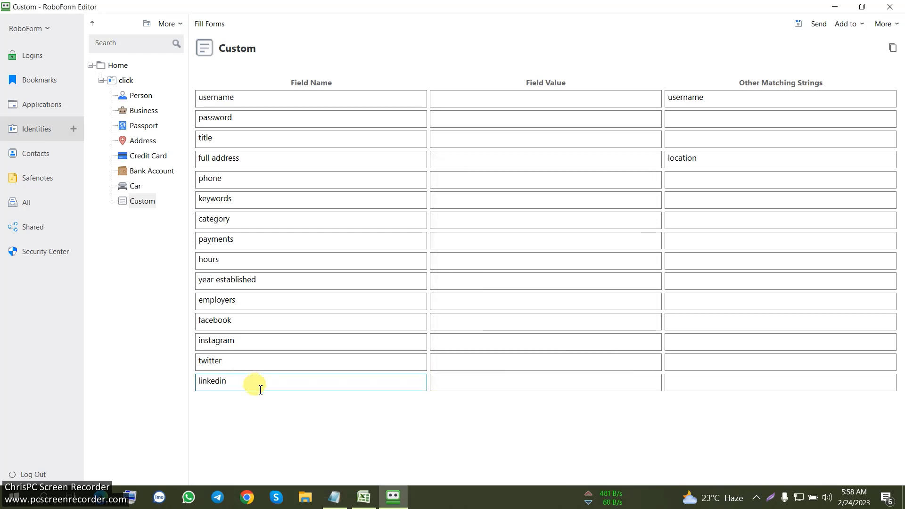
- Save the fifteen custom fields and reload the Custom page via the Person page for more blank rows
{"action": "left_click", "coordinate": [798, 24]}
{"action": "left_click", "coordinate": [140, 96]}
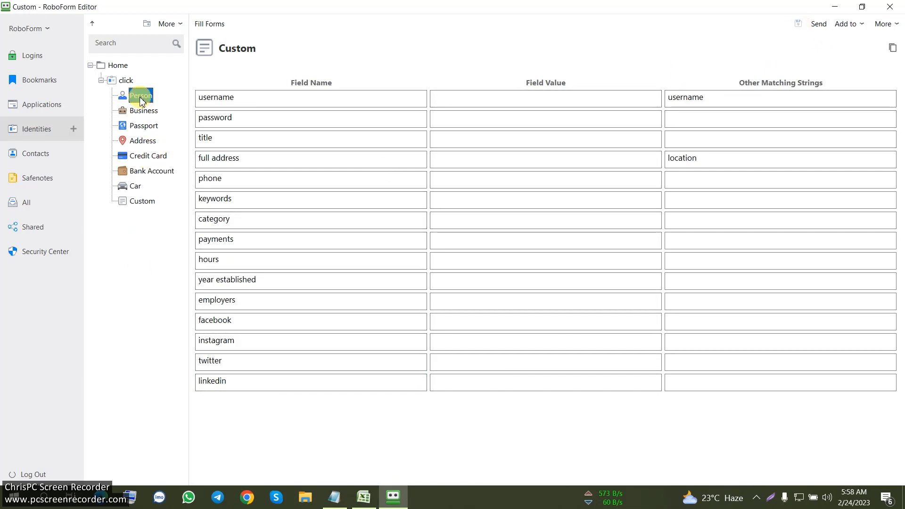
{"action": "left_click", "coordinate": [142, 201]}
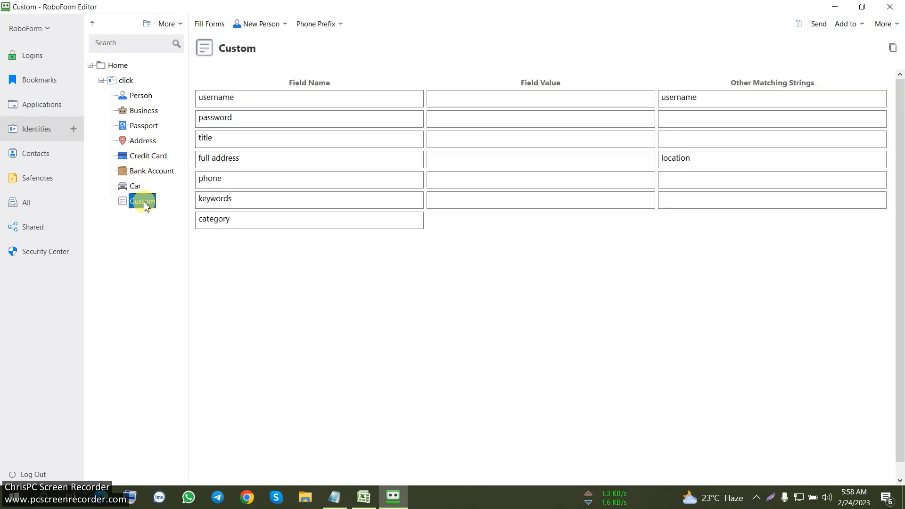
{"action": "scroll", "coordinate": [299, 350], "scroll_direction": "down", "scroll_amount": 1}
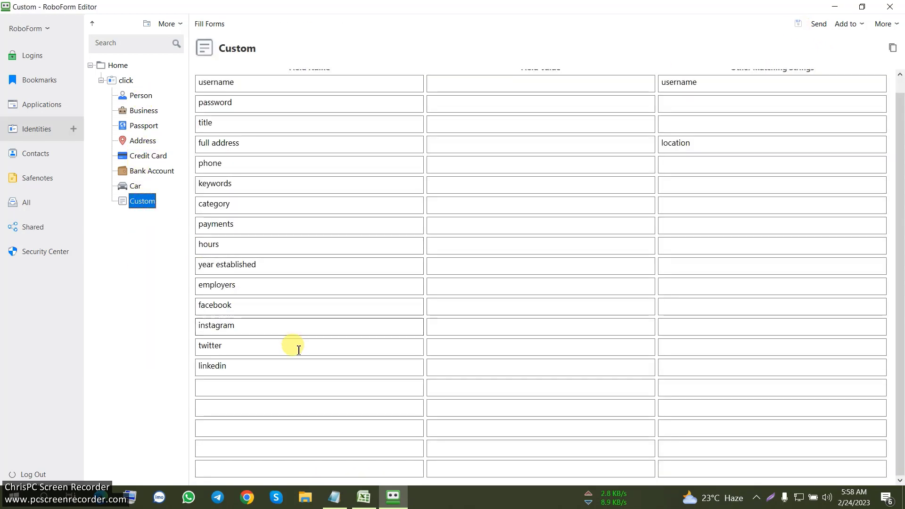
- Copy the label tumblr from the note into the sixteenth custom field name
{"action": "left_click", "coordinate": [334, 498]}
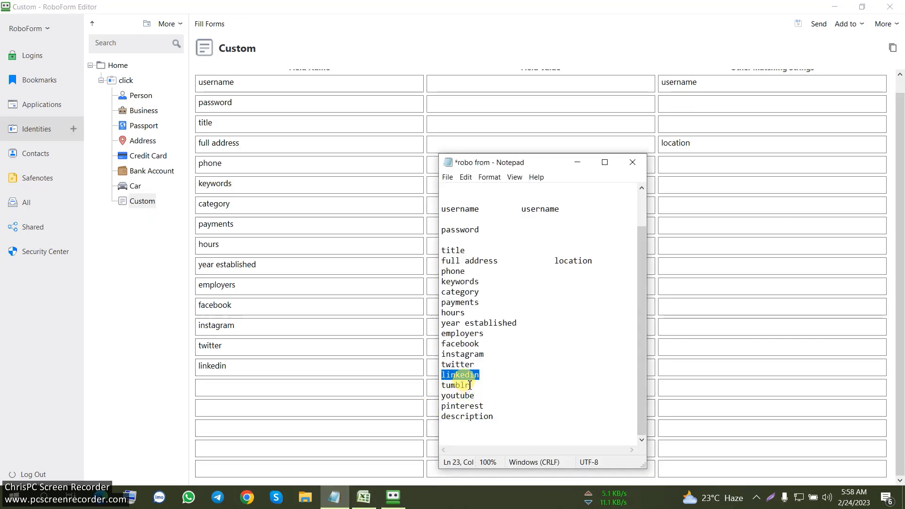
{"action": "left_click_drag", "start_coordinate": [472, 386], "coordinate": [430, 384]}
{"action": "key", "text": "ctrl+c"}
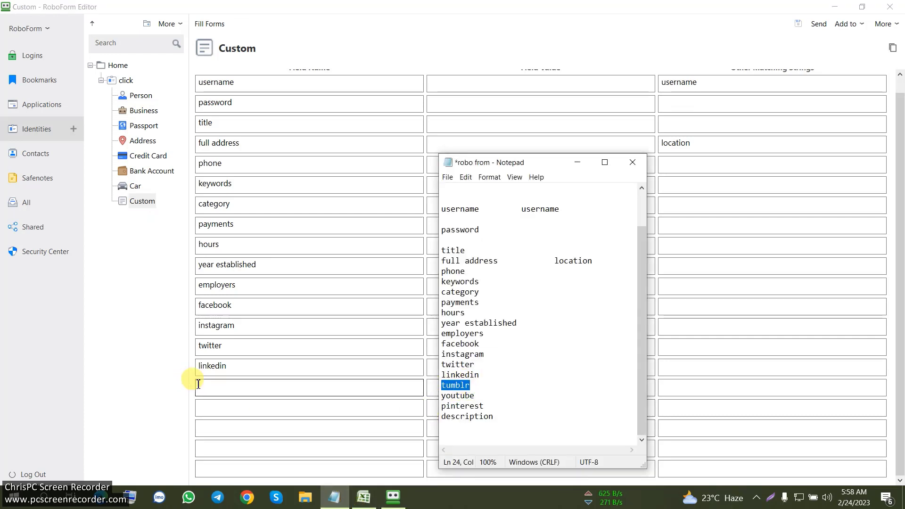
{"action": "left_click", "coordinate": [218, 384]}
{"action": "key", "text": "ctrl+v"}
- Copy the label youtube from the note into the seventeenth custom field name
{"action": "left_click", "coordinate": [334, 498]}
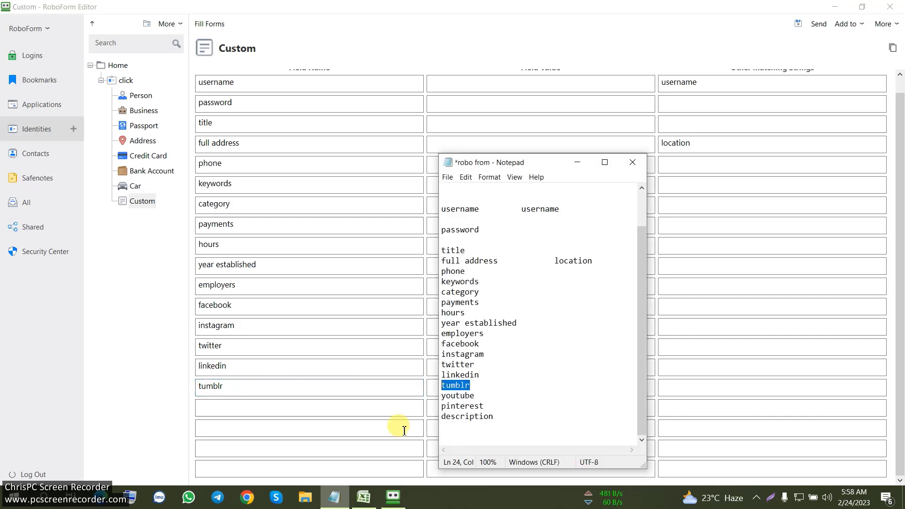
{"action": "left_click_drag", "start_coordinate": [479, 398], "coordinate": [420, 398]}
{"action": "key", "text": "ctrl+c"}
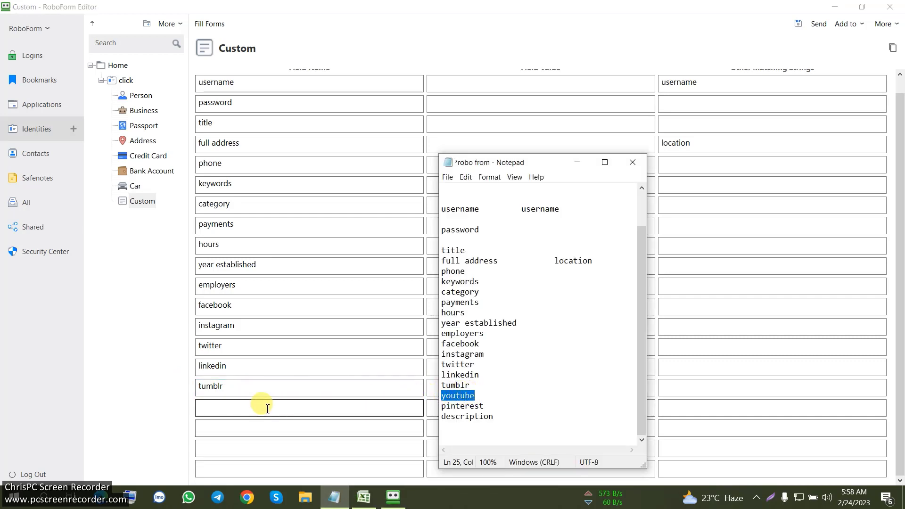
{"action": "left_click", "coordinate": [241, 408]}
{"action": "key", "text": "ctrl+v"}
- Copy the label pinterest from the note into the eighteenth custom field name
{"action": "left_click", "coordinate": [334, 497]}
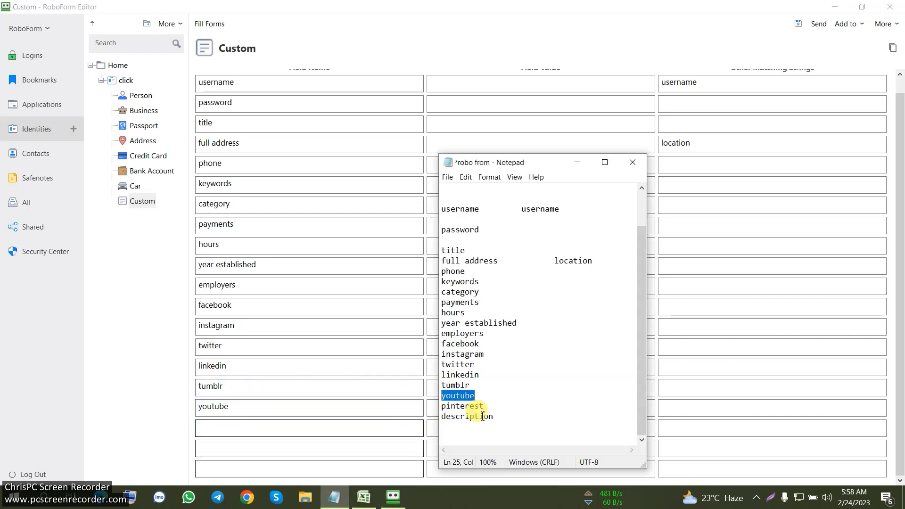
{"action": "left_click_drag", "start_coordinate": [486, 407], "coordinate": [401, 406]}
{"action": "key", "text": "ctrl+c"}
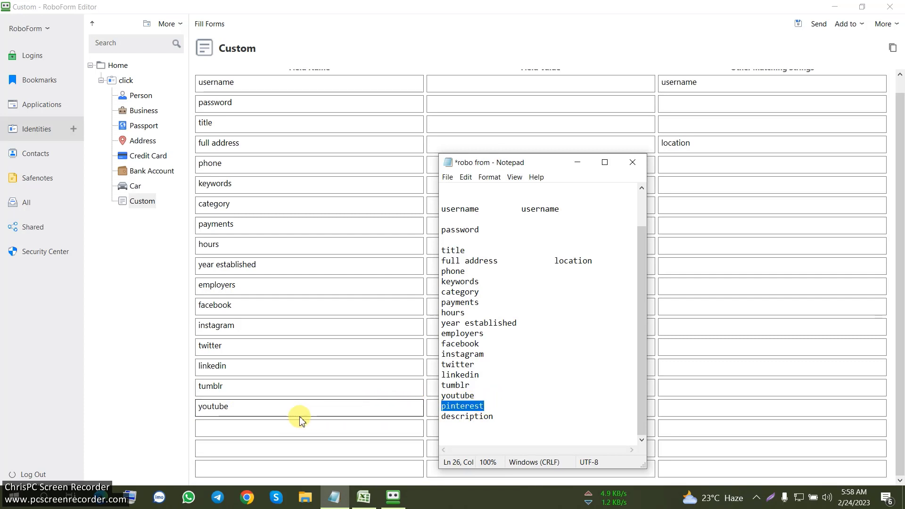
{"action": "left_click", "coordinate": [260, 428]}
{"action": "key", "text": "ctrl+v"}
- Copy the label description from the note into the nineteenth custom field name and save the custom fields
{"action": "left_click", "coordinate": [334, 498]}
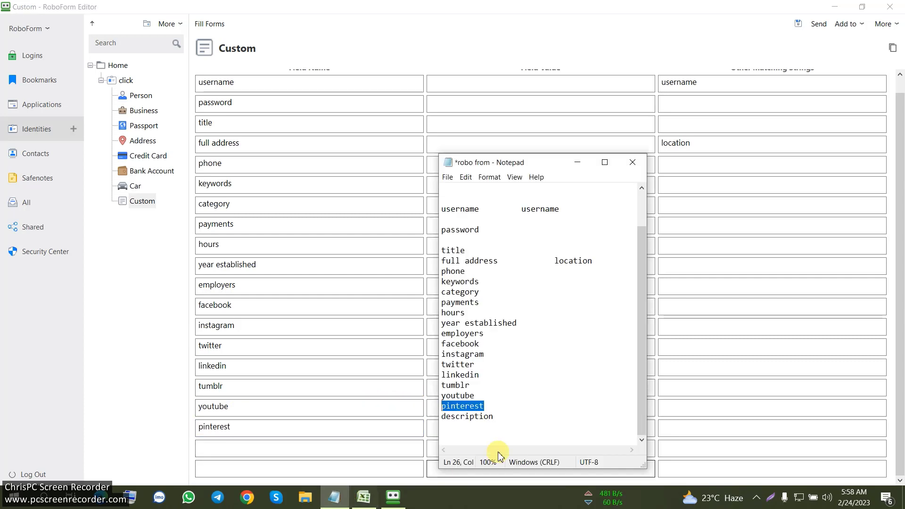
{"action": "left_click_drag", "start_coordinate": [497, 419], "coordinate": [404, 416]}
{"action": "key", "text": "ctrl+c"}
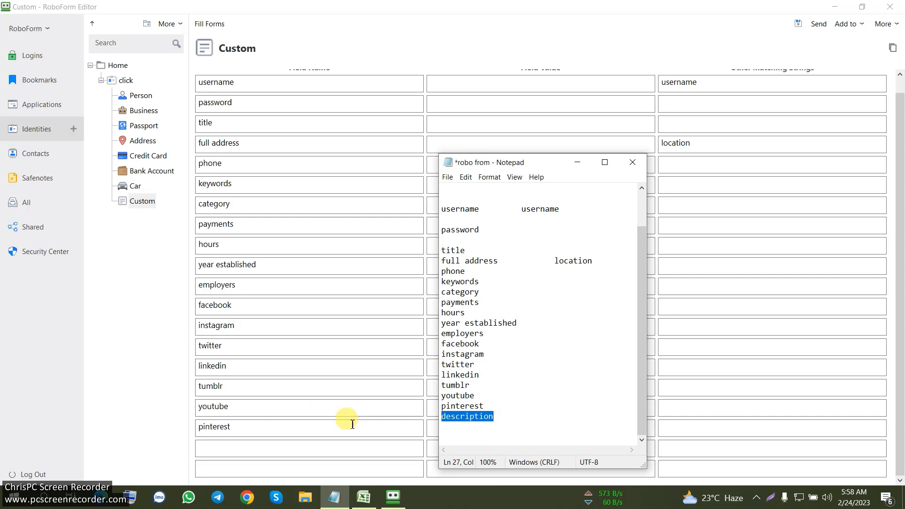
{"action": "left_click", "coordinate": [234, 449]}
{"action": "key", "text": "ctrl+v"}
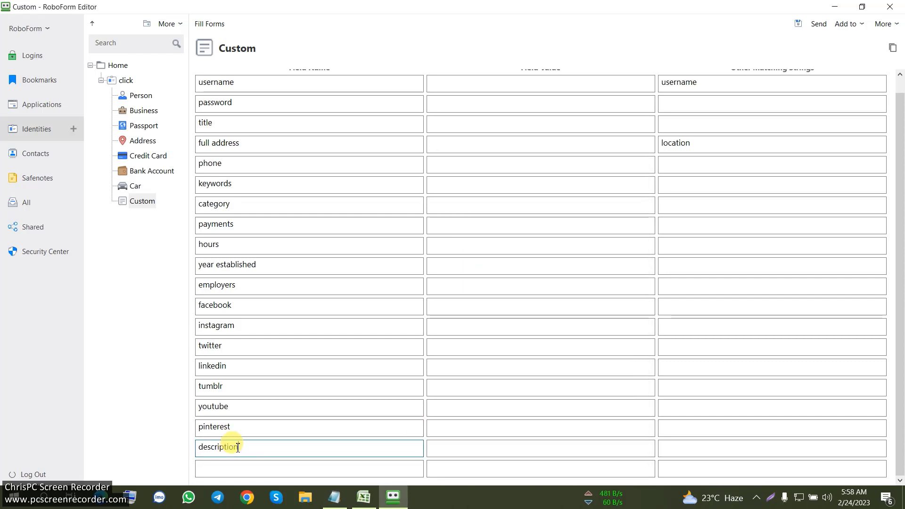
{"action": "scroll", "coordinate": [469, 305], "scroll_direction": "up", "scroll_amount": 1}
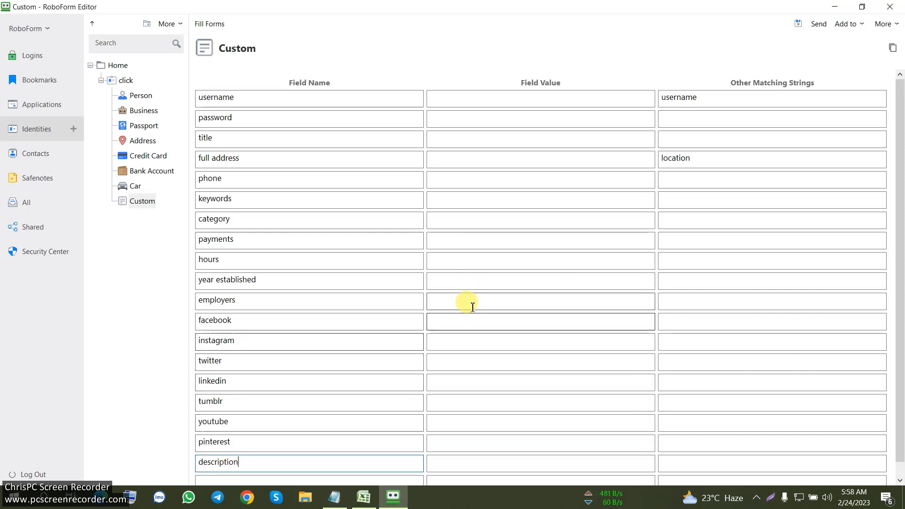
{"action": "left_click", "coordinate": [799, 24]}
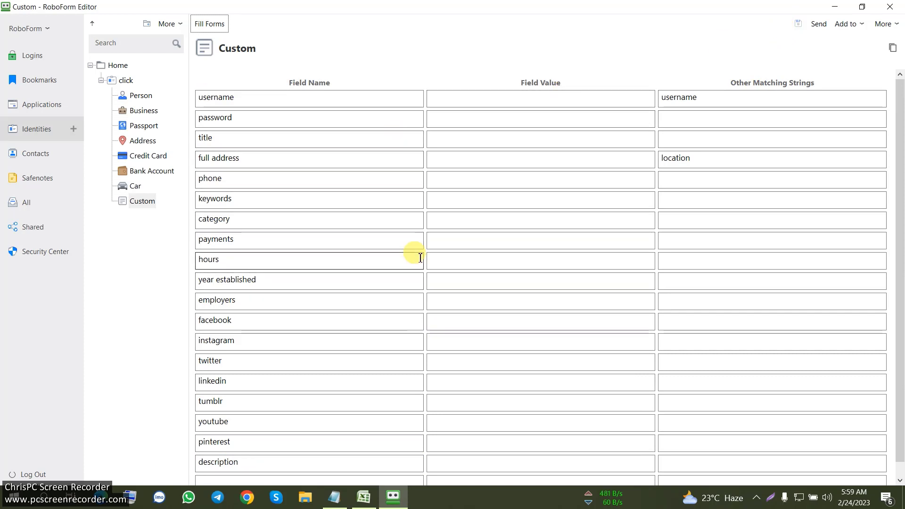
- Close the RoboForm editor, minimize the note, and open the Chrome Web Store extensions page in Chrome with the 0 SEO KAJ profile
{"action": "left_click", "coordinate": [890, 7]}
{"action": "left_click", "coordinate": [578, 162]}
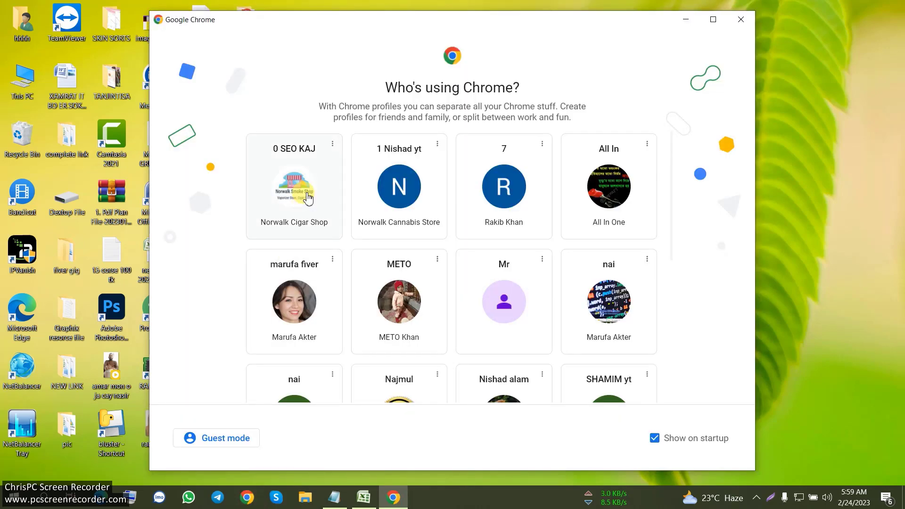
{"action": "left_click", "coordinate": [309, 198]}
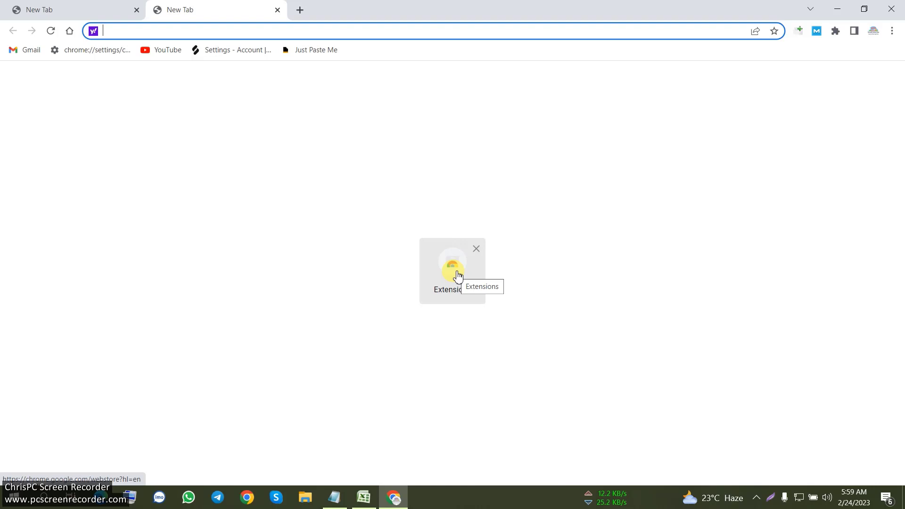
{"action": "left_click", "coordinate": [456, 273]}
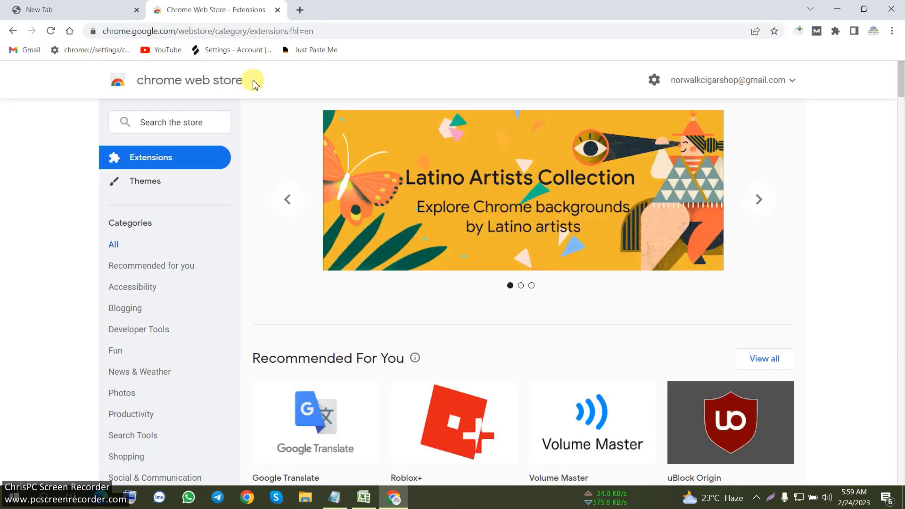
- Search the web for the page title "chrome web store" and open the Chrome Web Store result
{"action": "left_click_drag", "start_coordinate": [255, 84], "coordinate": [138, 83]}
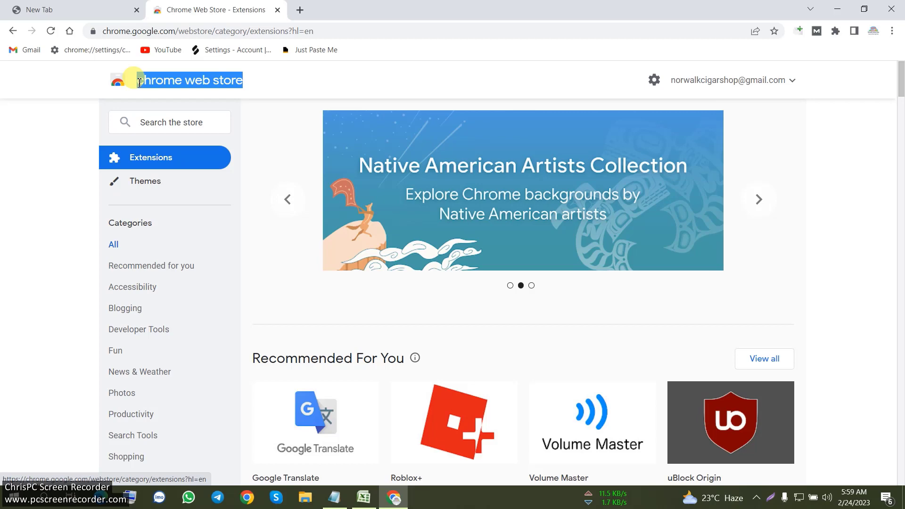
{"action": "right_click", "coordinate": [138, 82]}
{"action": "left_click", "coordinate": [170, 108]}
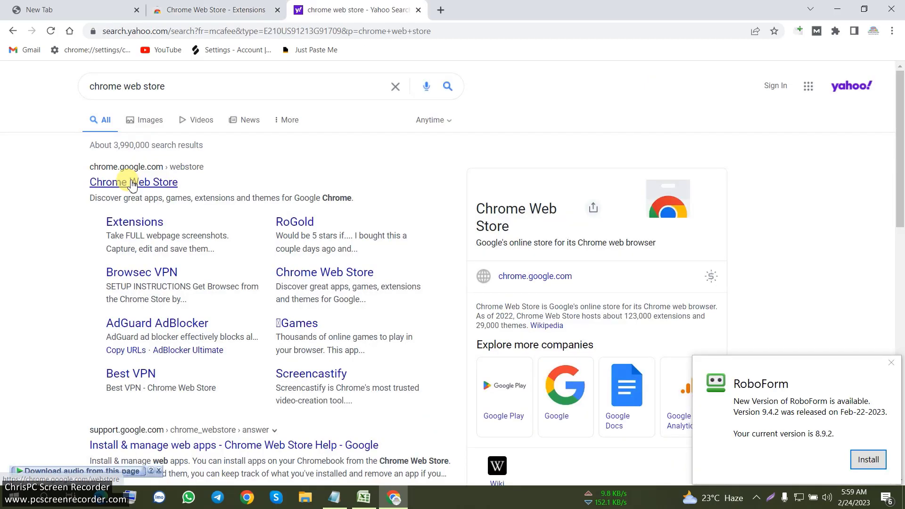
{"action": "left_click", "coordinate": [132, 184]}
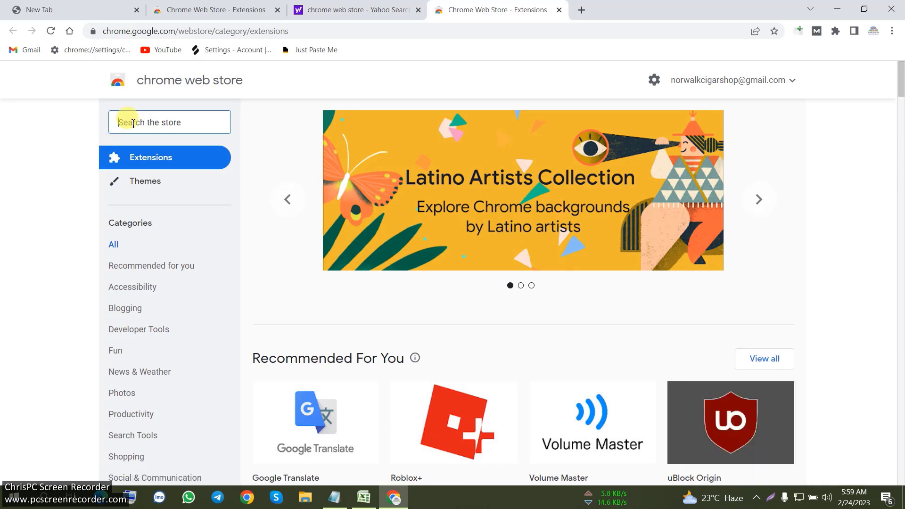
- Search the Chrome Web Store for "robo form"
{"action": "type", "text": "ro"}
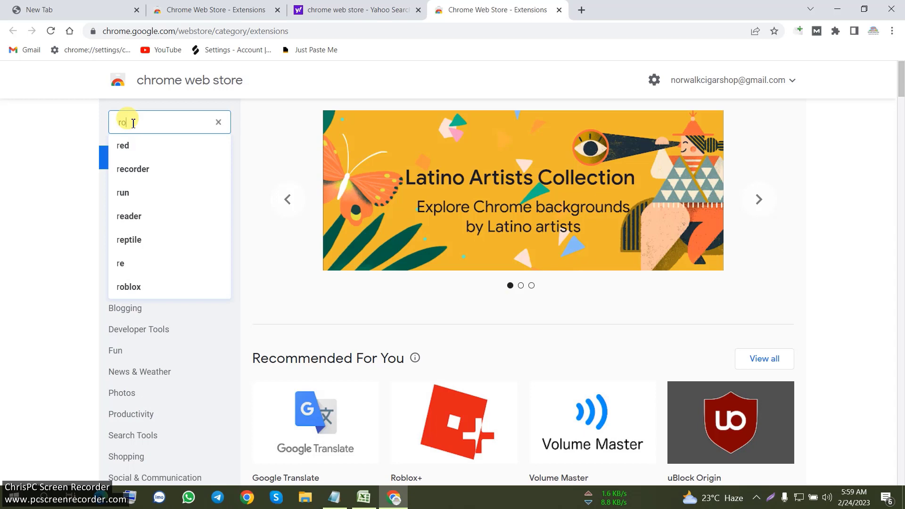
{"action": "type", "text": "bo form"}
{"action": "key", "text": "Return"}
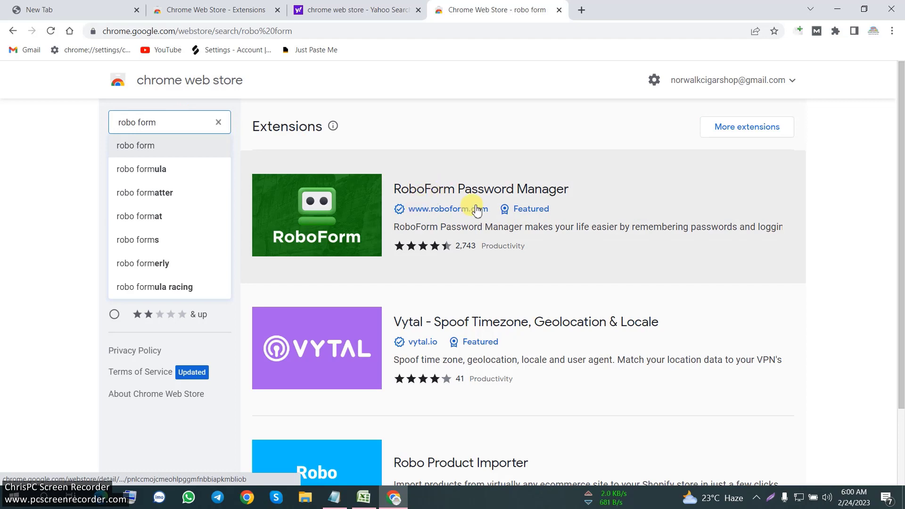
- Open the RoboForm Password Manager listing and add the extension to Chrome, dismissing the notice about the added extension
{"action": "left_click", "coordinate": [438, 199]}
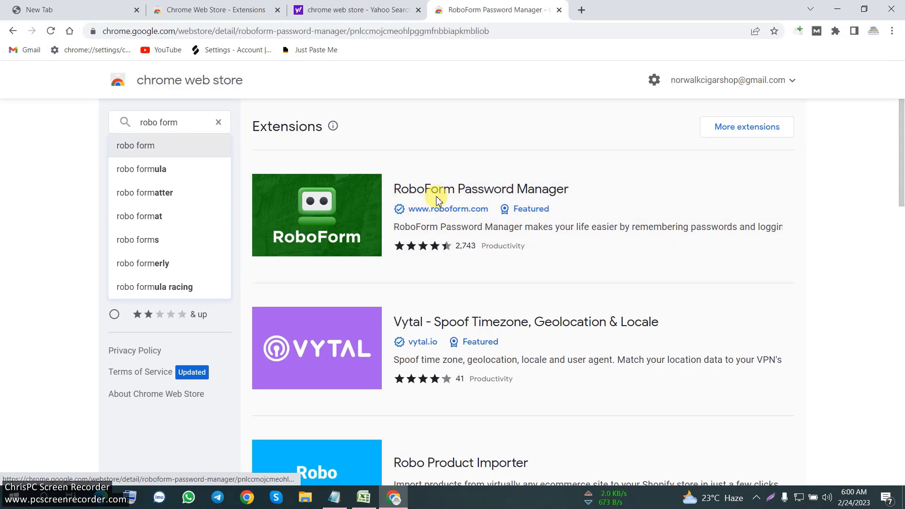
{"action": "left_click", "coordinate": [692, 168]}
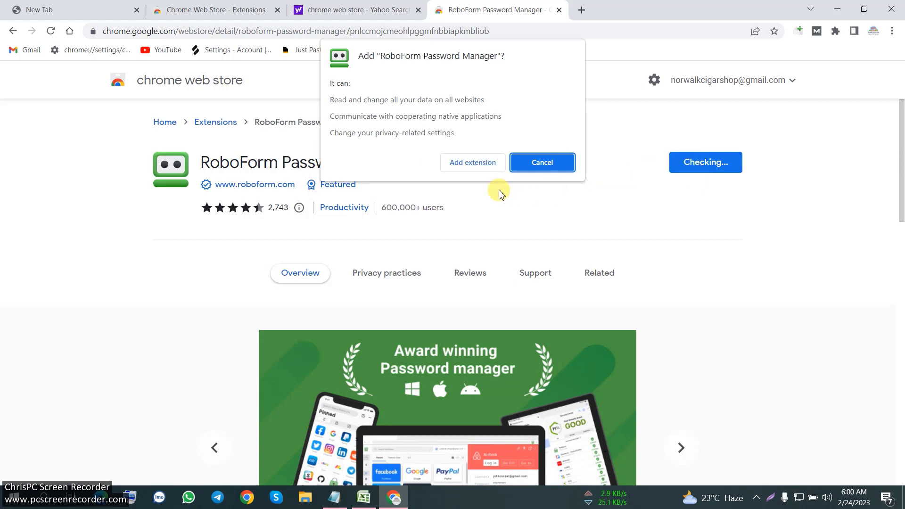
{"action": "left_click", "coordinate": [465, 164]}
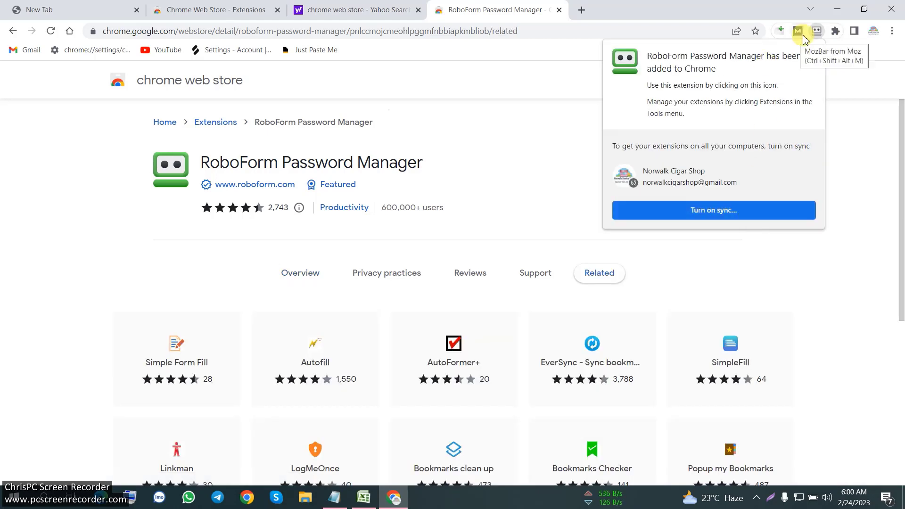
{"action": "left_click", "coordinate": [819, 54]}
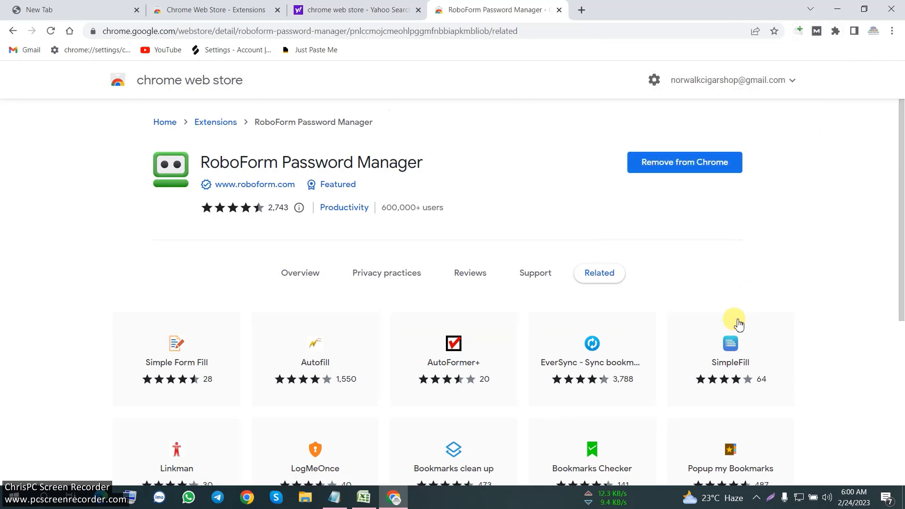
- Close the RoboForm store page, the Yahoo search results and the Chrome Web Store Extensions page, keeping only the New Tab page
{"action": "left_click", "coordinate": [559, 10]}
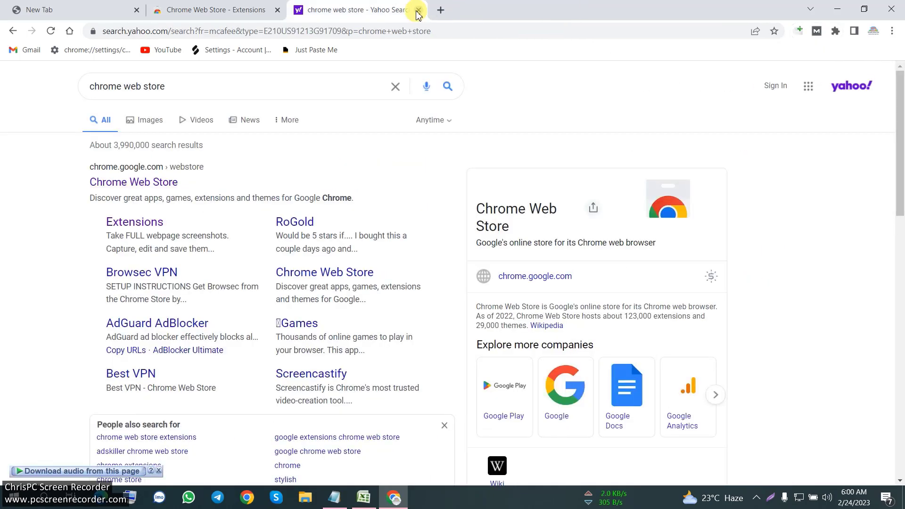
{"action": "left_click", "coordinate": [417, 10]}
{"action": "left_click", "coordinate": [279, 9]}
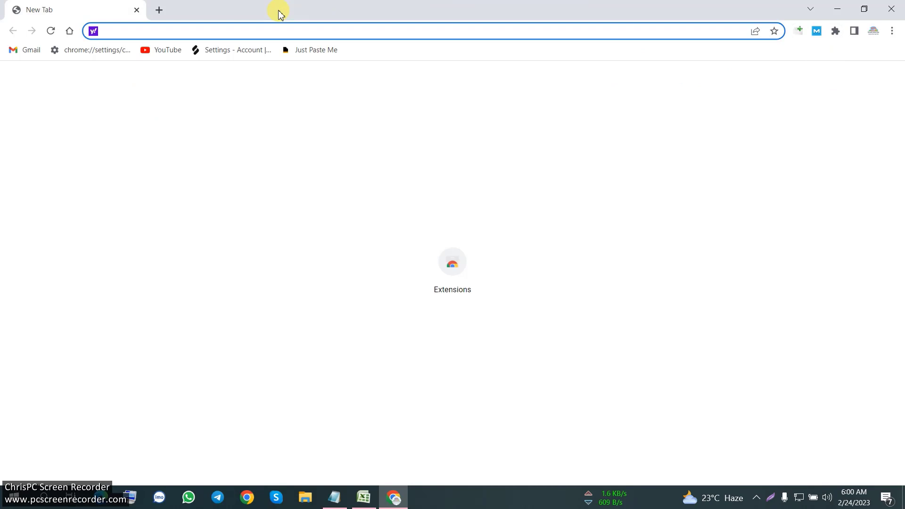
- Pin the RoboForm Password Manager extension so it stays accessible beside the address bar
{"action": "left_click", "coordinate": [835, 33]}
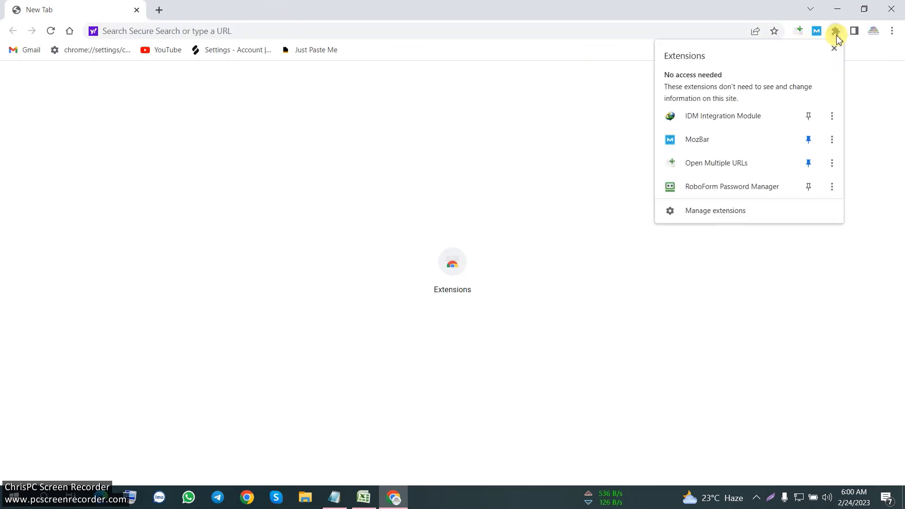
{"action": "left_click", "coordinate": [810, 187]}
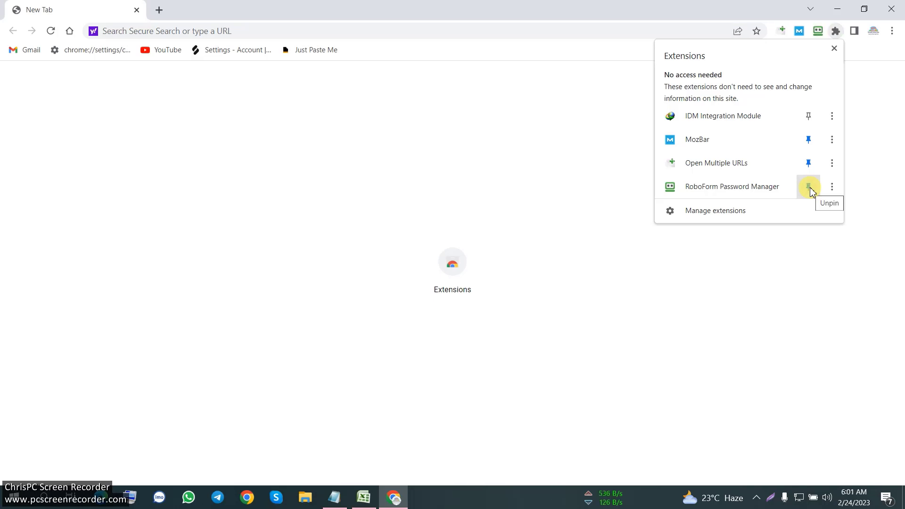
{"action": "left_click", "coordinate": [502, 6]}
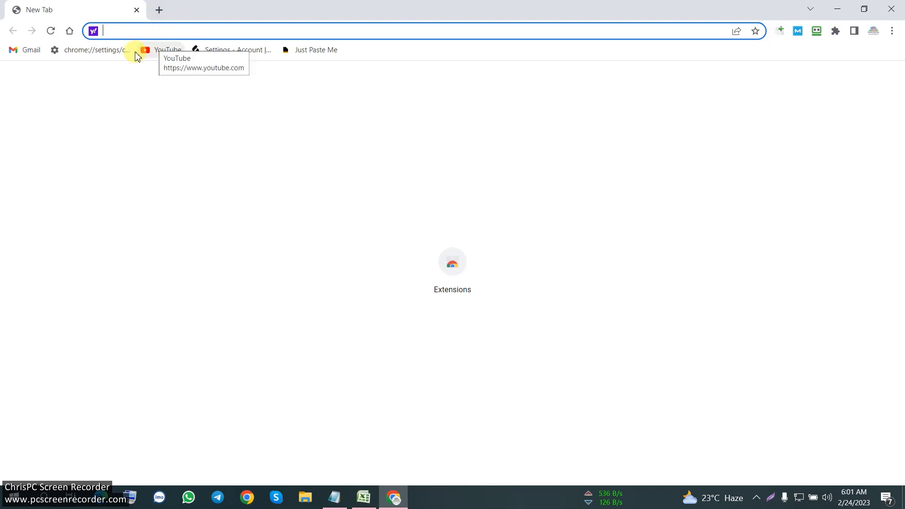
- Open the Gmail inbox, then turn on "Show lower RoboForm toolbar in web browsers" in the RoboForm extension options
{"action": "left_click", "coordinate": [30, 52]}
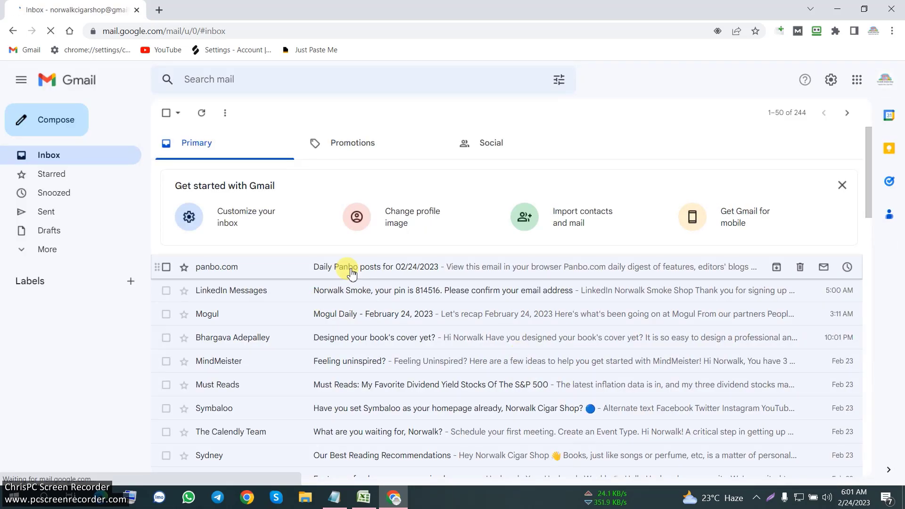
{"action": "right_click", "coordinate": [816, 31]}
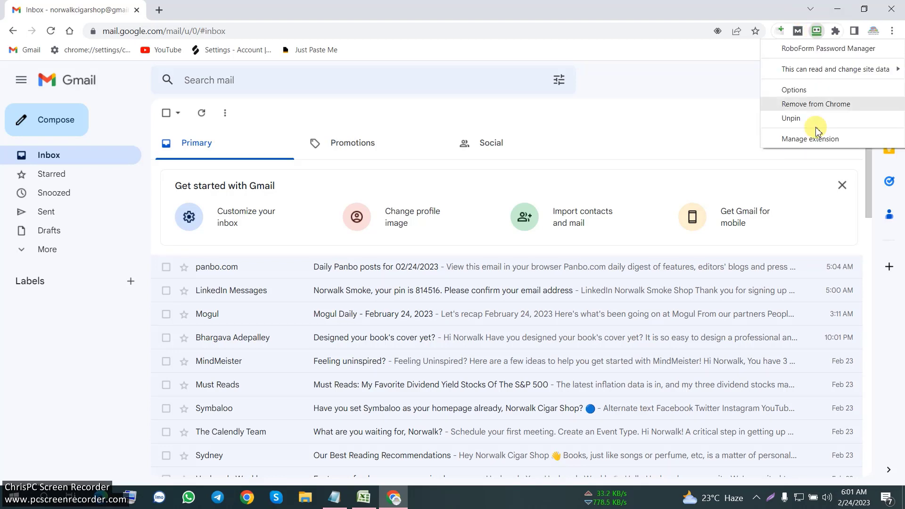
{"action": "left_click", "coordinate": [794, 90]}
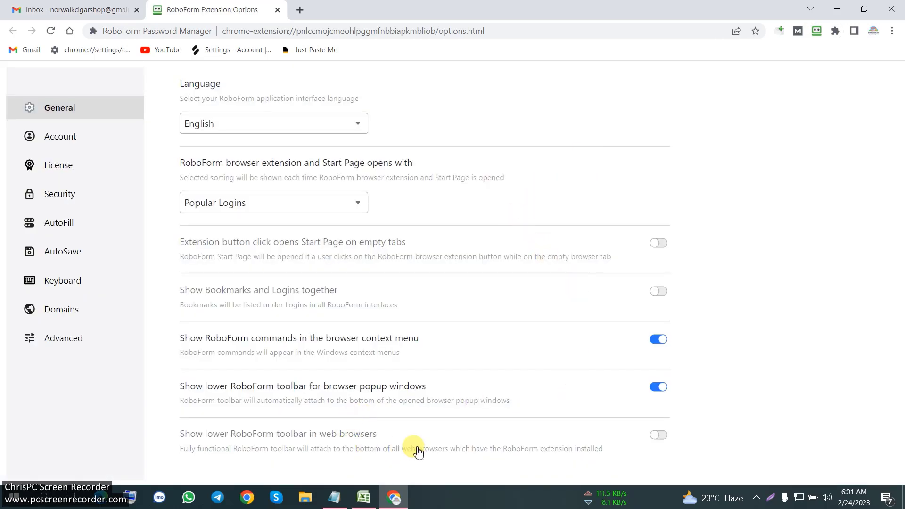
{"action": "left_click", "coordinate": [663, 438]}
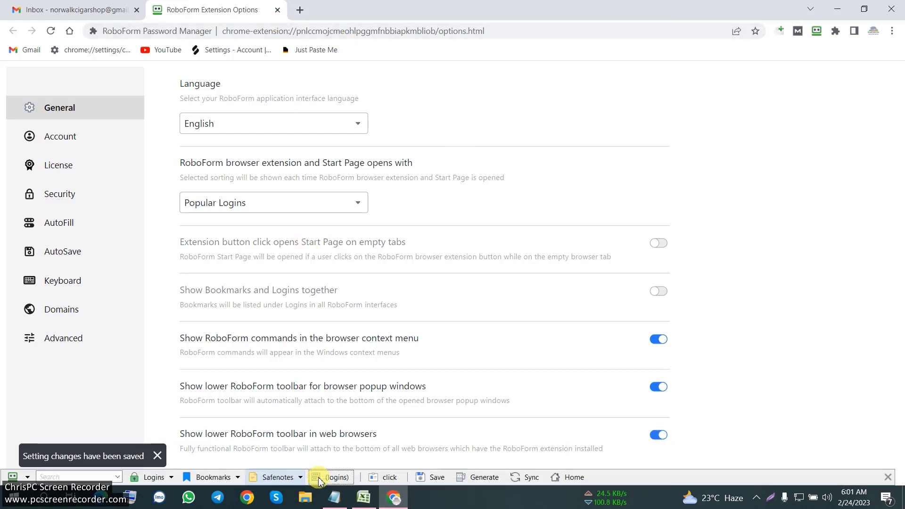
- Try filling the Gmail inbox page with the "click" identity and set both RoboForm warnings not to show again
{"action": "left_click", "coordinate": [71, 9]}
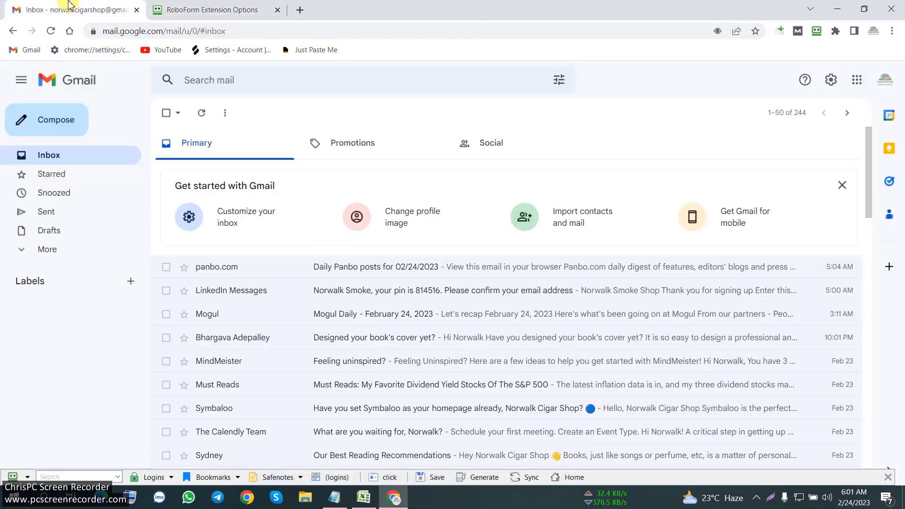
{"action": "left_click", "coordinate": [387, 479]}
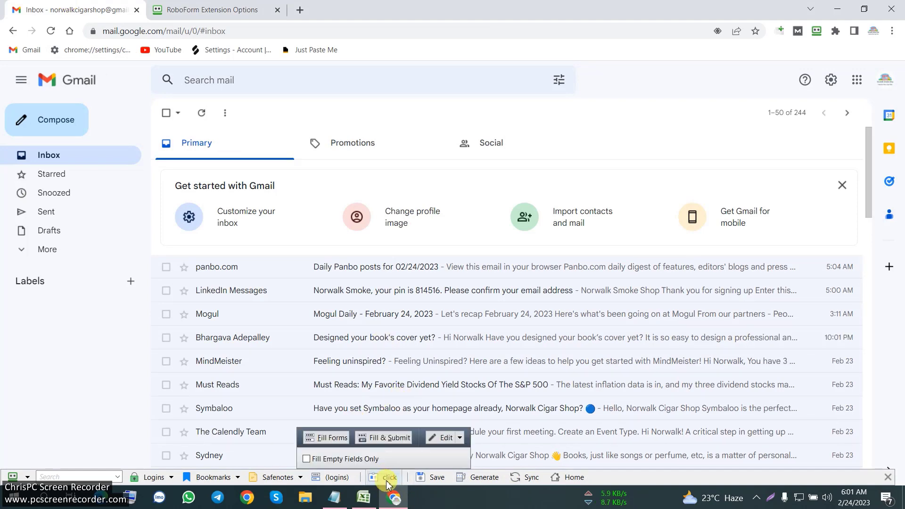
{"action": "left_click", "coordinate": [387, 479]}
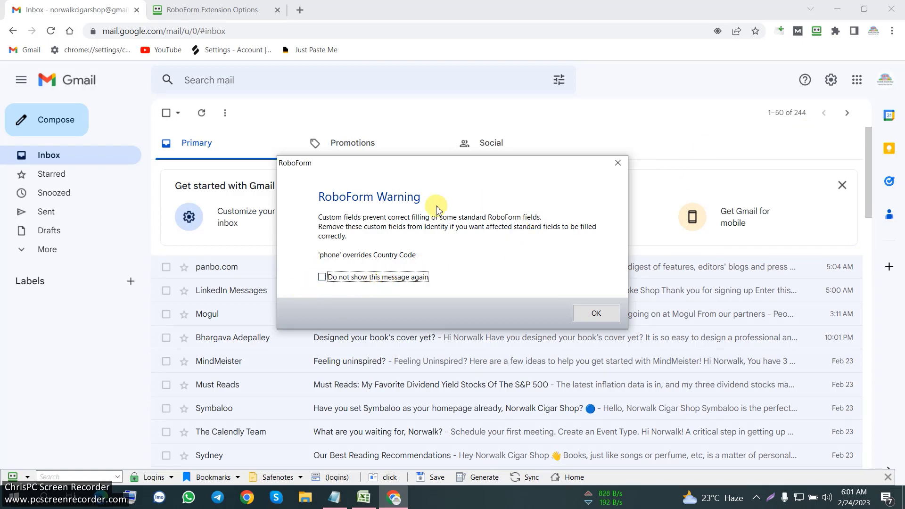
{"action": "left_click", "coordinate": [322, 279]}
{"action": "left_click", "coordinate": [596, 313]}
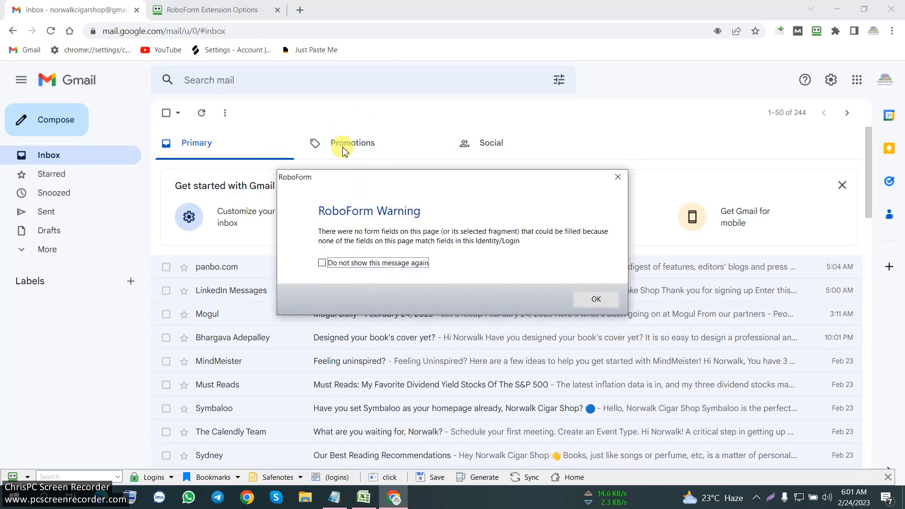
{"action": "left_click", "coordinate": [323, 263]}
{"action": "left_click", "coordinate": [597, 299]}
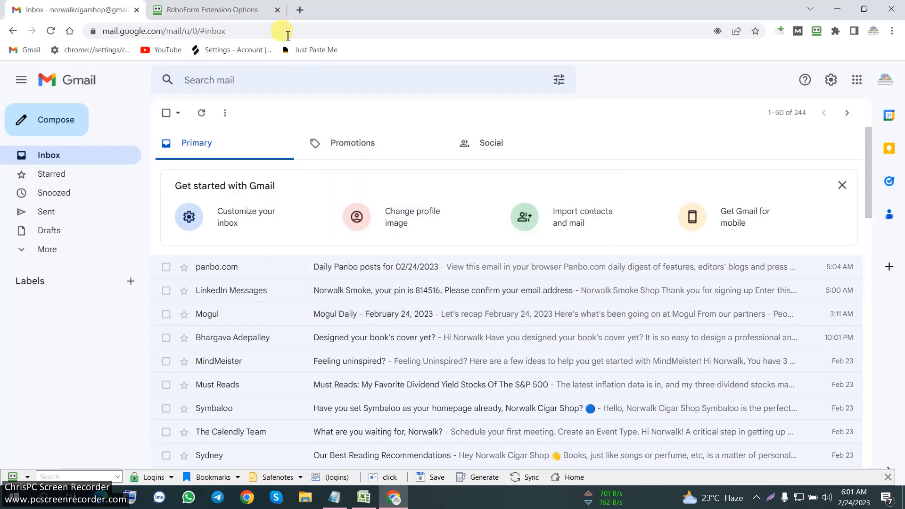
- Close the RoboForm Extension Options page and minimize the Chrome window
{"action": "left_click", "coordinate": [242, 11]}
{"action": "left_click", "coordinate": [279, 11]}
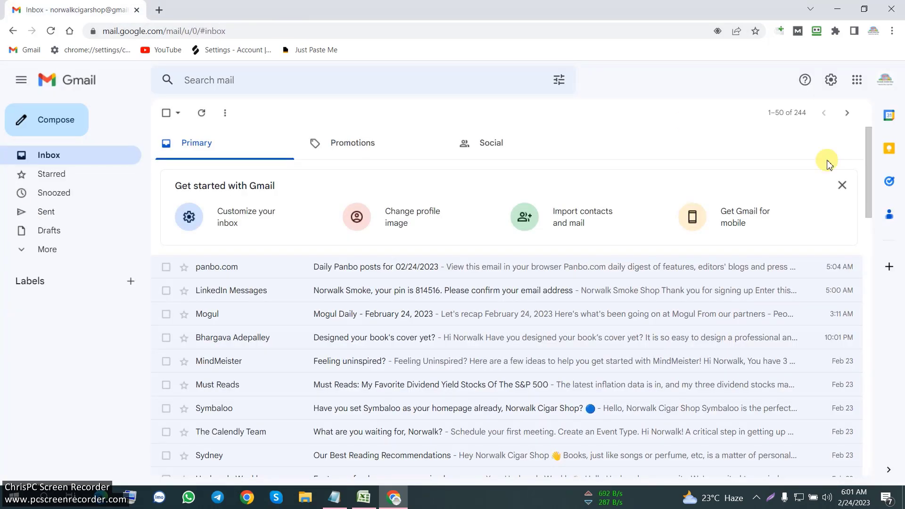
{"action": "left_click", "coordinate": [839, 9]}
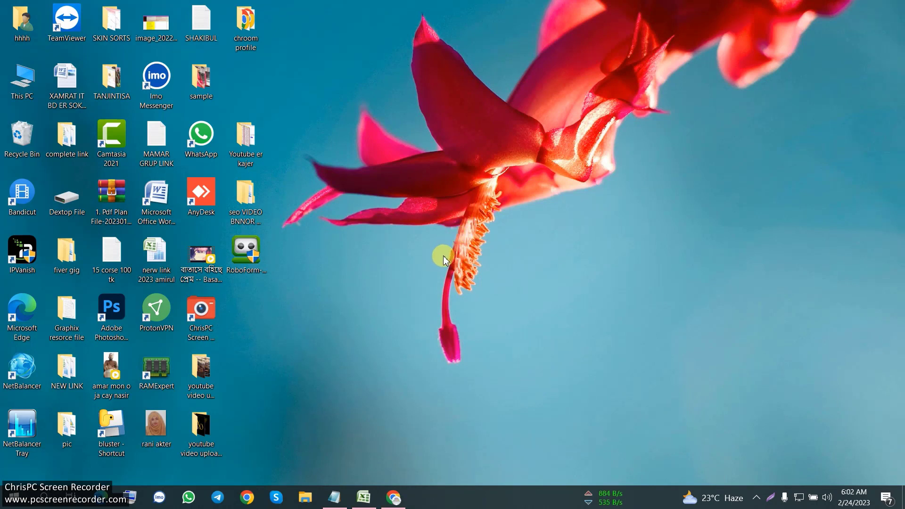
{"action": "left_click", "coordinate": [757, 497]}
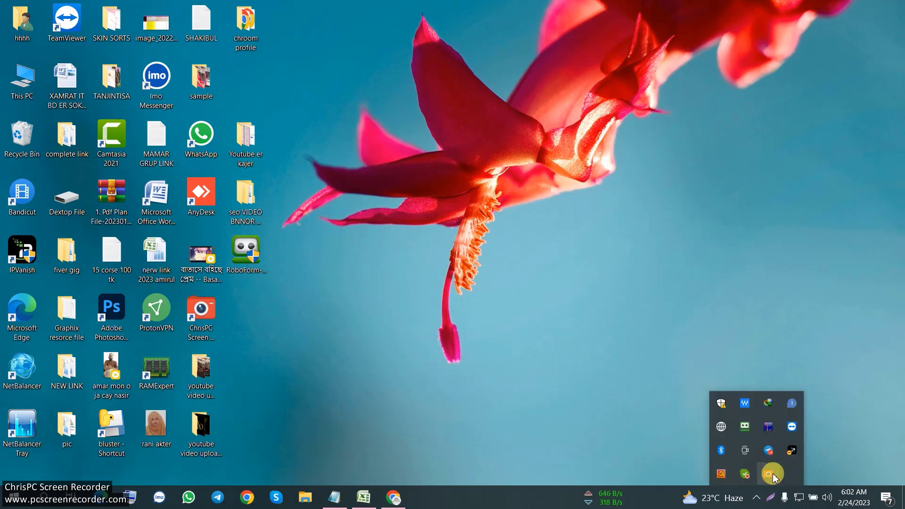